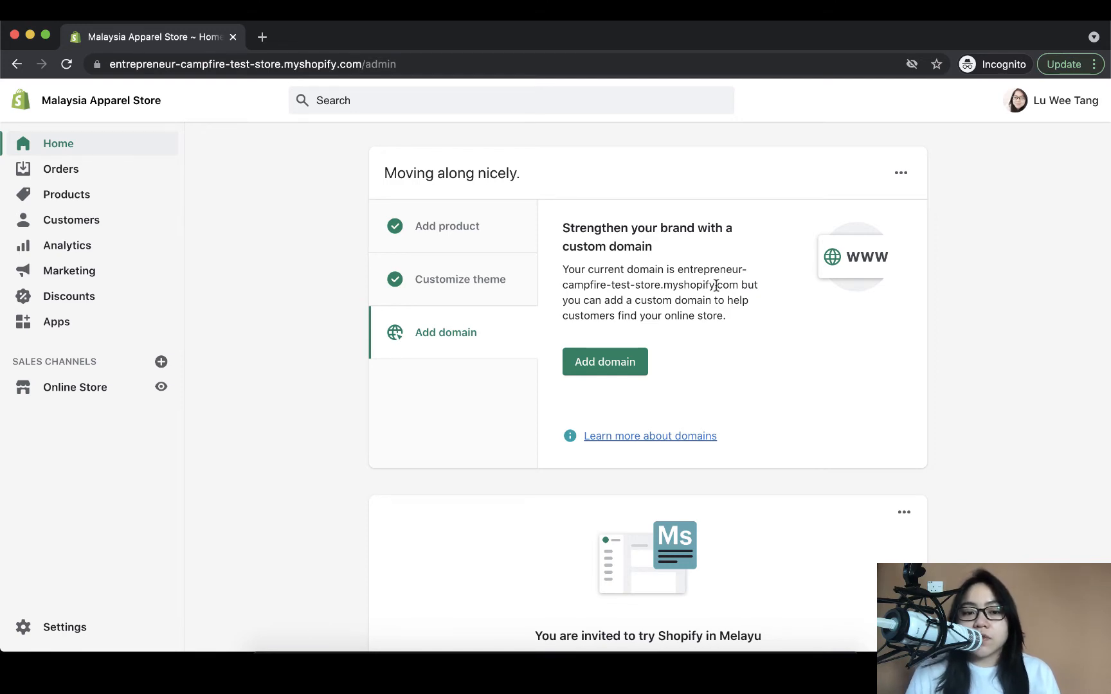
Open the store's shipping and delivery settings and manage the general shipping rates.
left_click(84, 634)
left_click(374, 448)
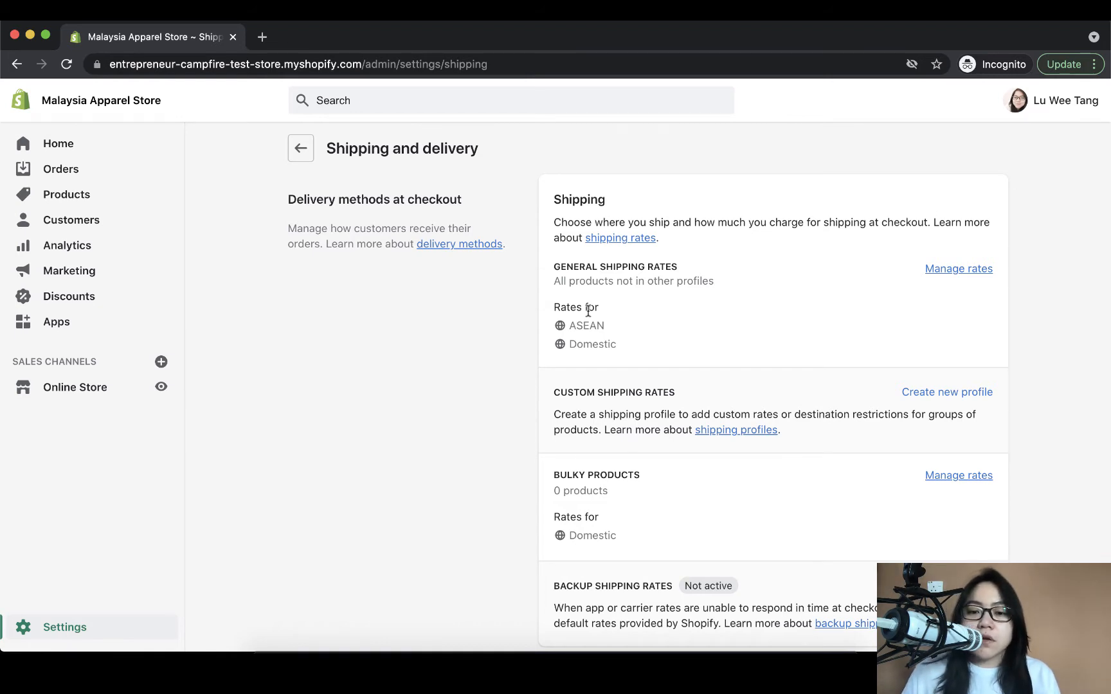
left_click(929, 270)
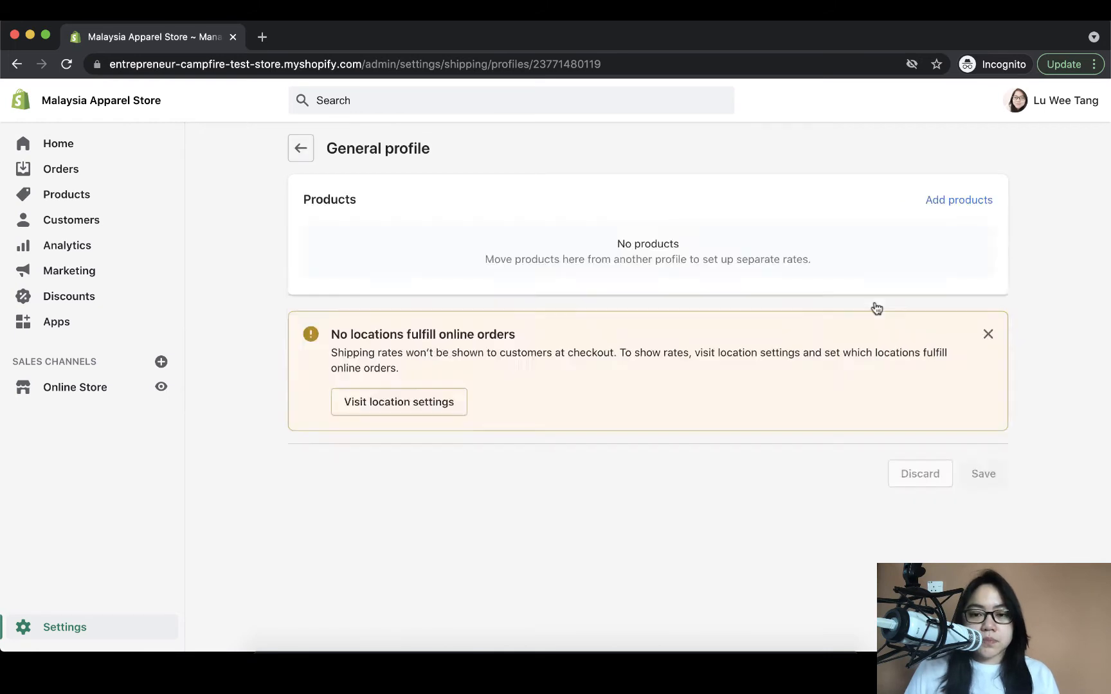
Delete the ASEAN and Domestic shipping zones from the general profile and save the changes.
scroll(876, 308, "down", 5)
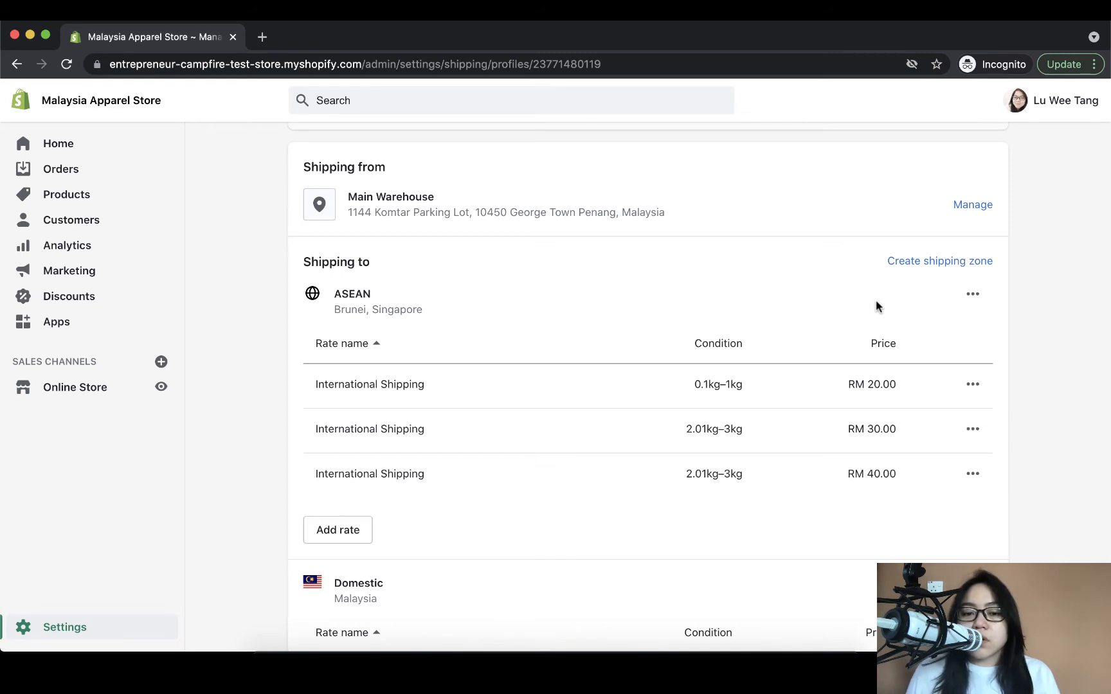
scroll(876, 302, "down", 3)
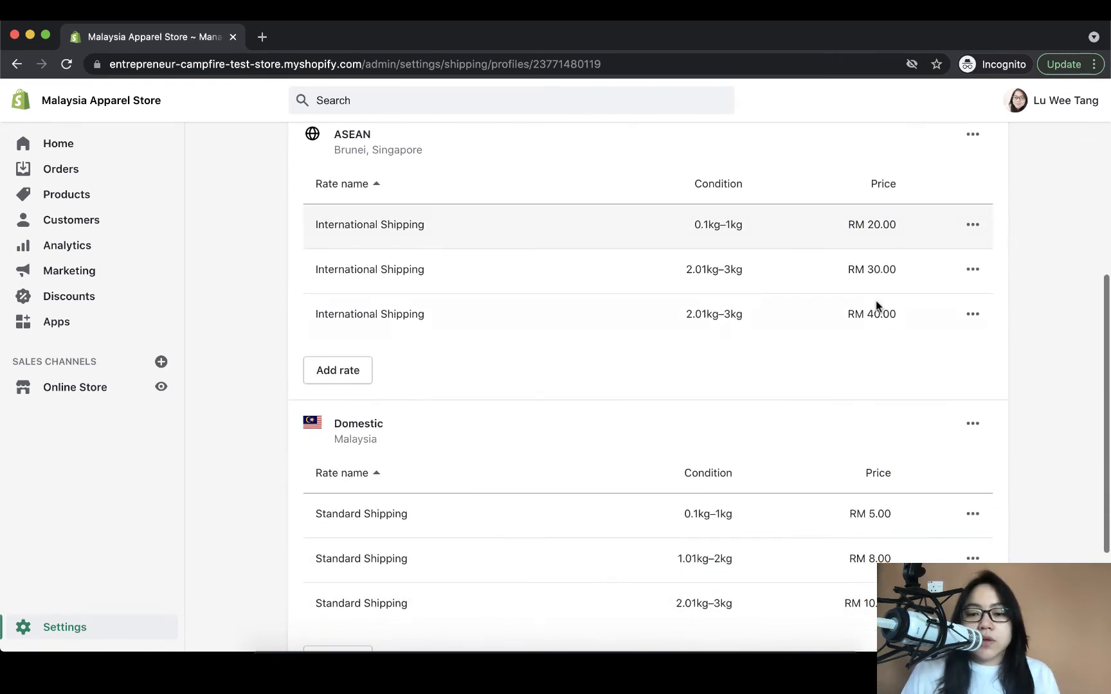
scroll(875, 306, "up", 2)
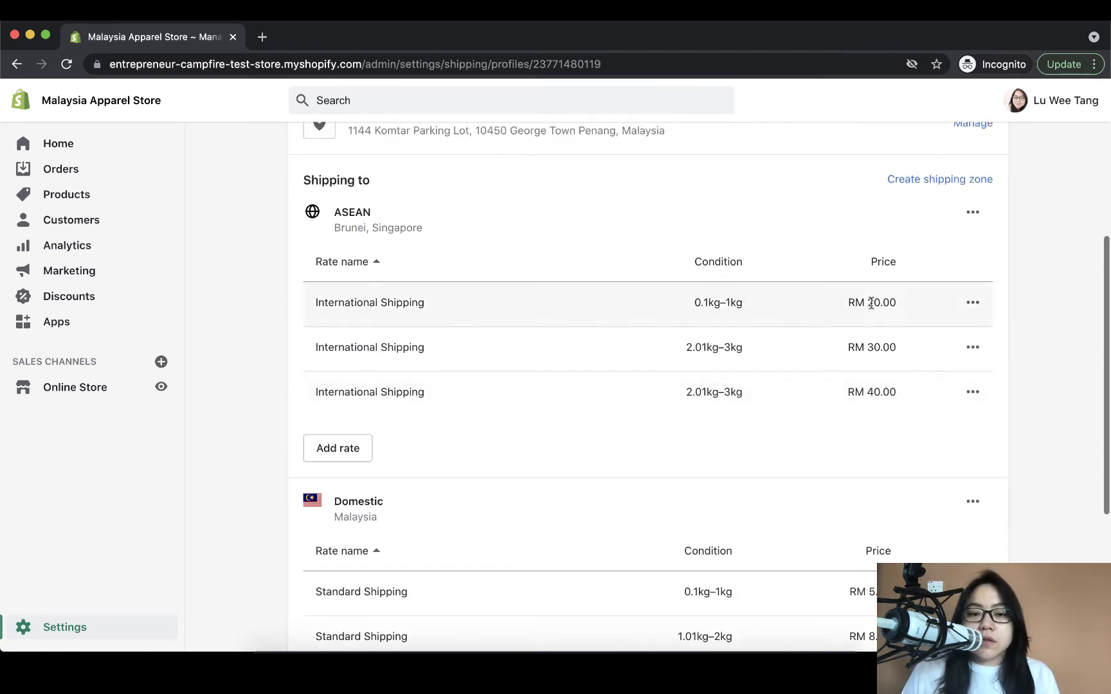
left_click(969, 216)
left_click(960, 279)
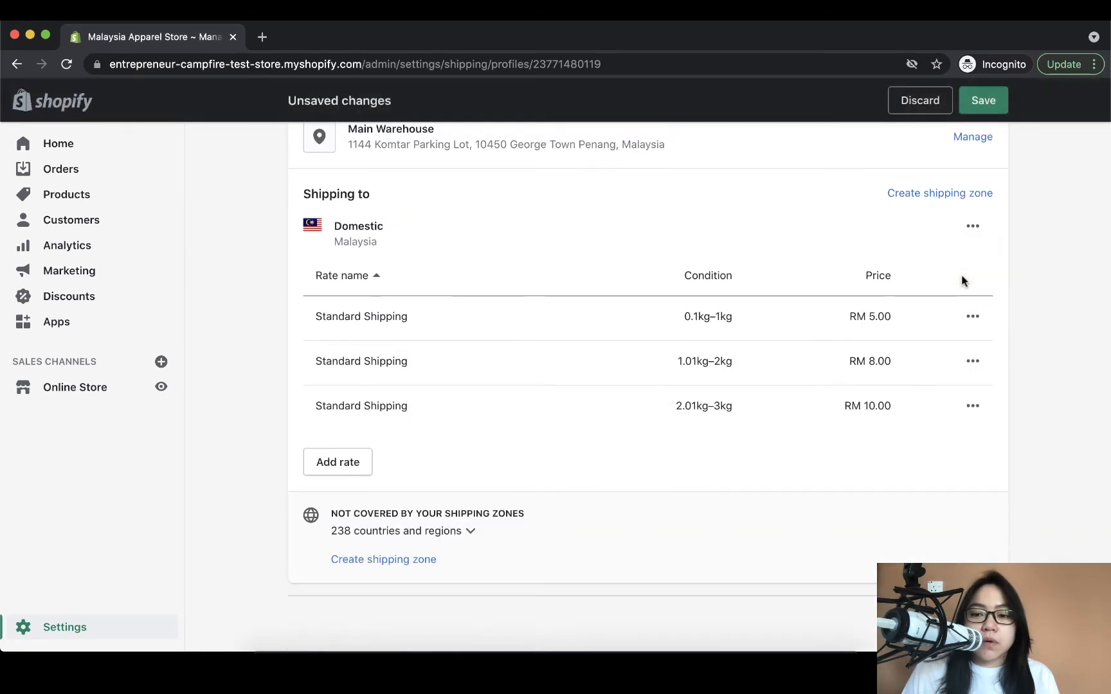
left_click(972, 227)
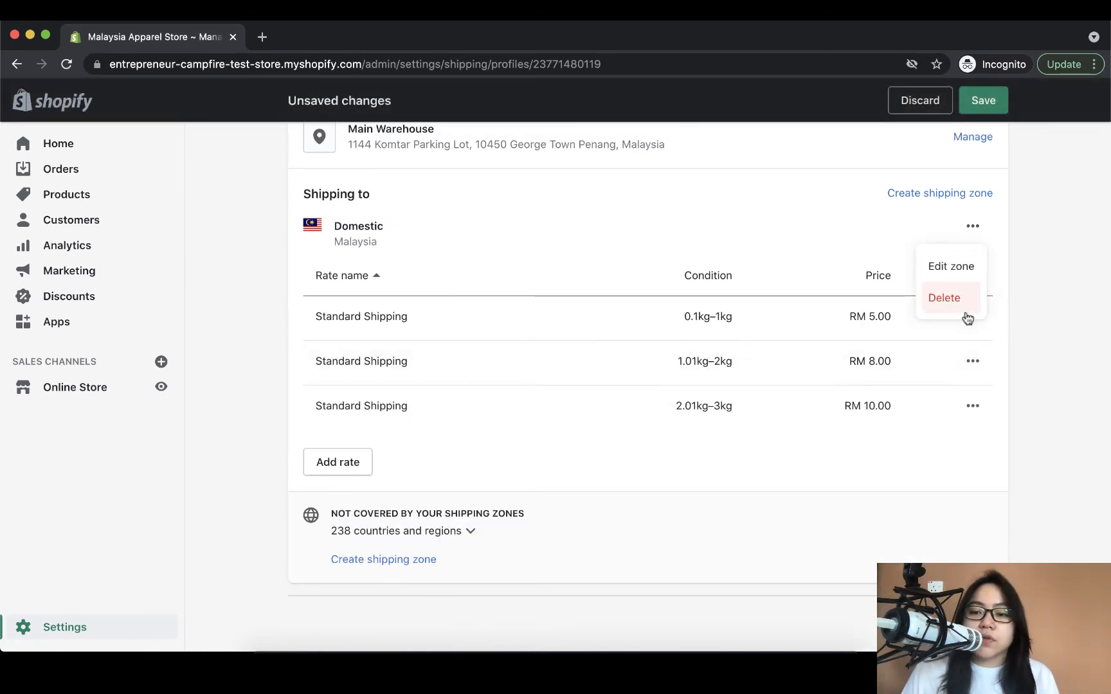
left_click(966, 314)
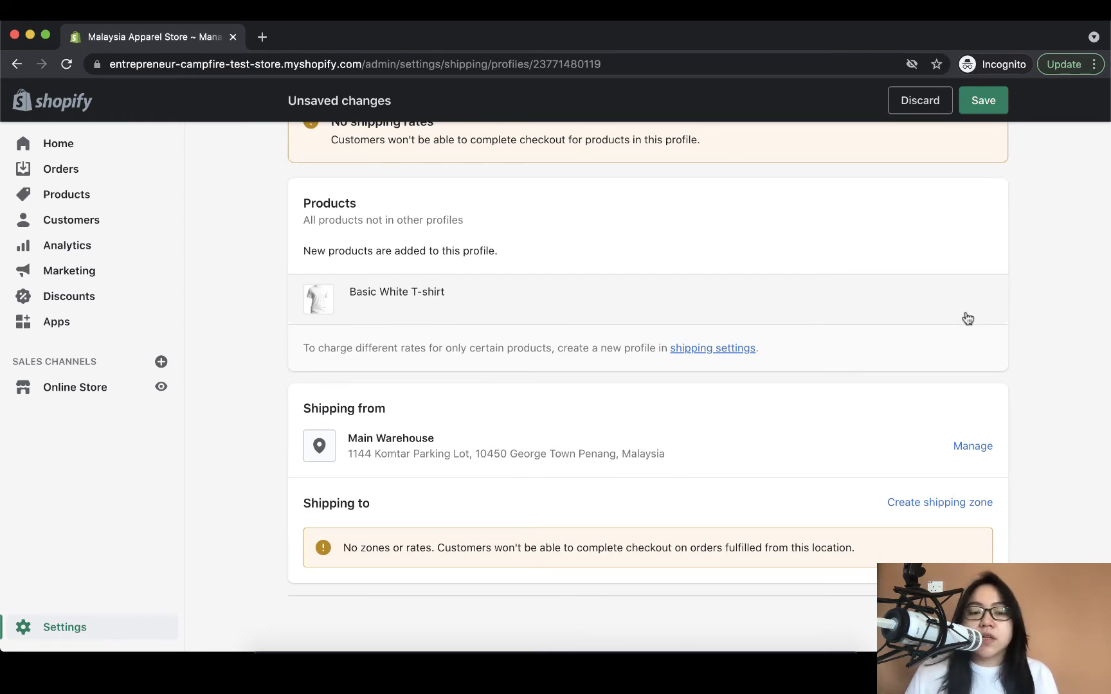
left_click(989, 100)
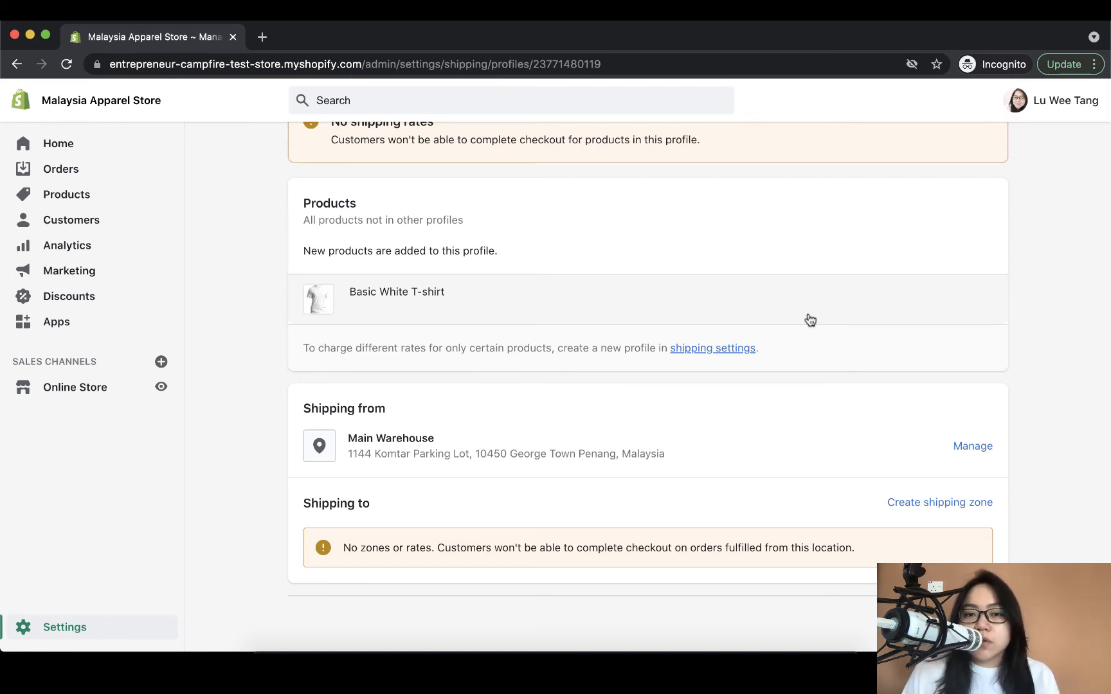
Start a new shipping zone named East Malaysia and search its countries and regions for Malaysia.
left_click(907, 504)
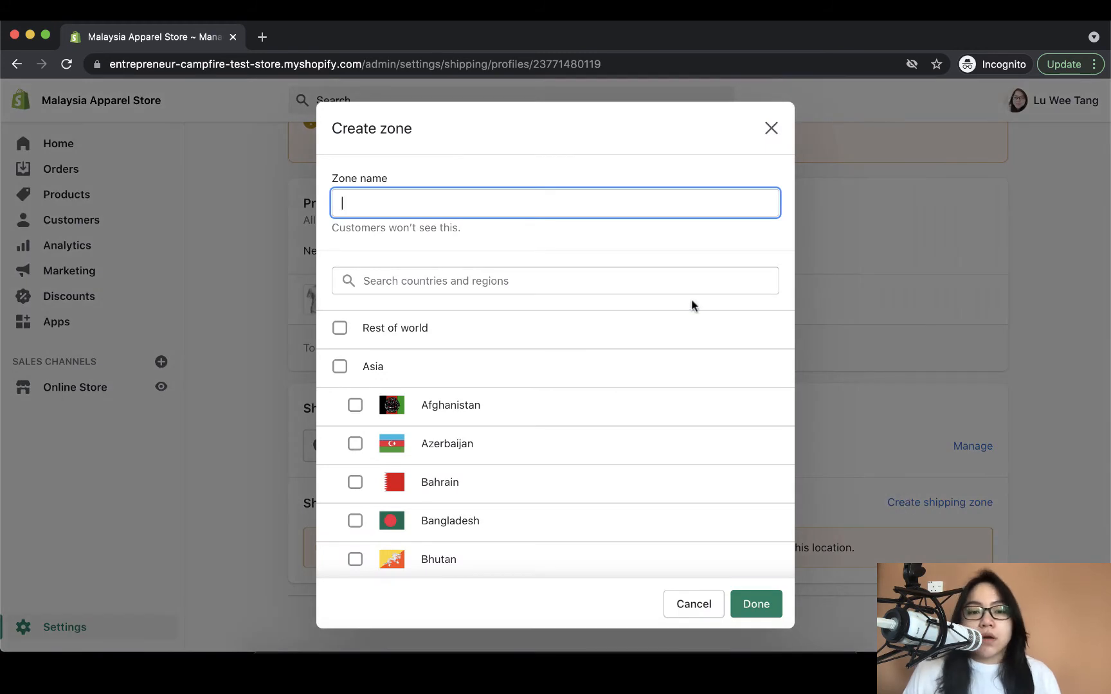
type("East ")
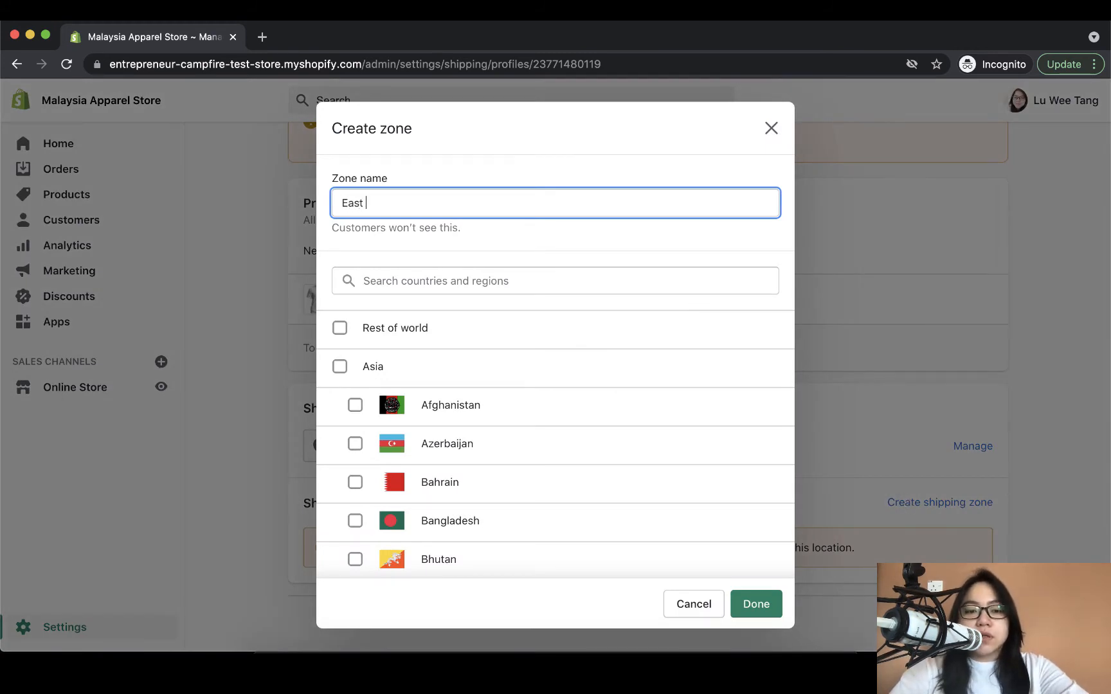
type("Malaysia")
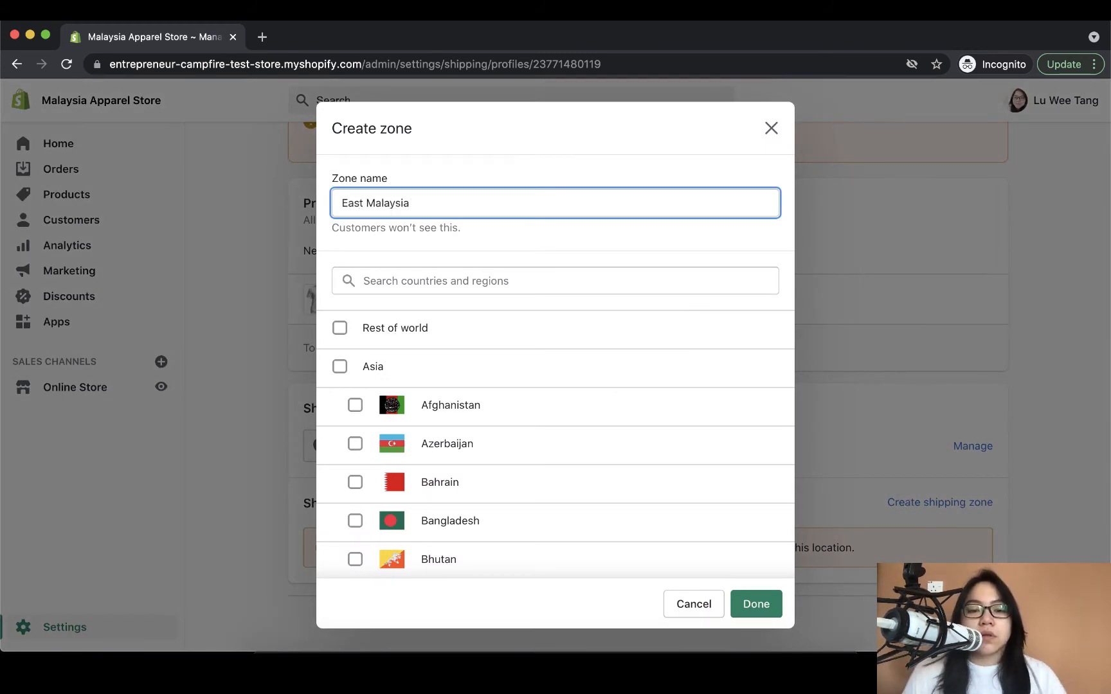
left_click(714, 293)
type("Malaysia")
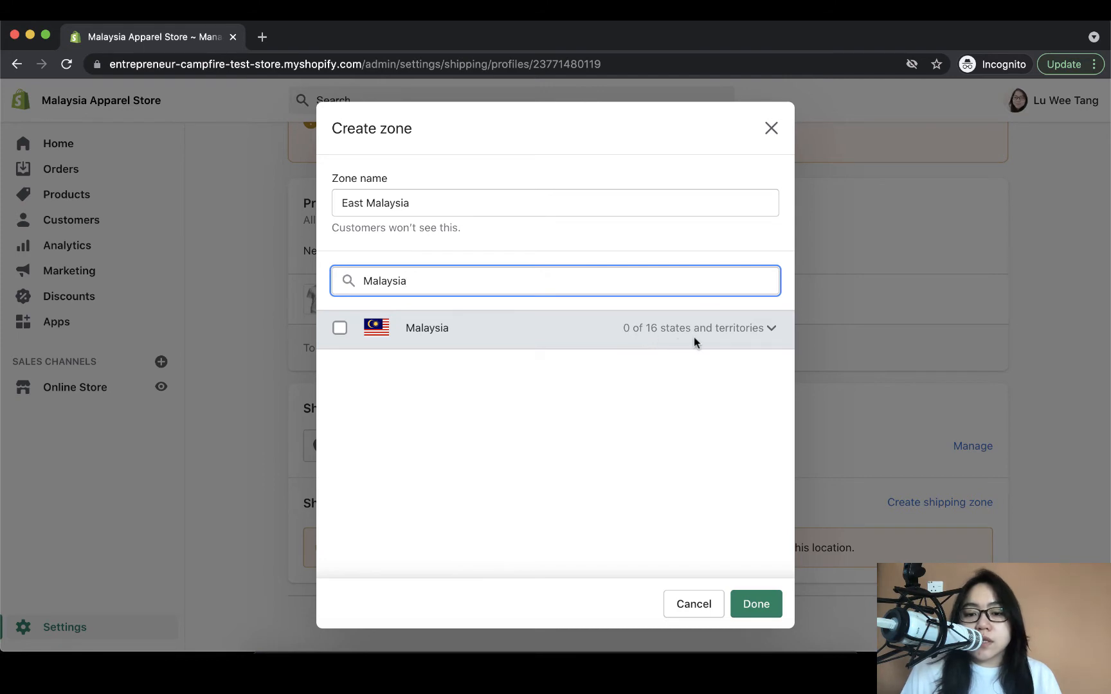
Include only the states Sabah and Sarawak in the East Malaysia zone and finish creating it.
left_click(772, 327)
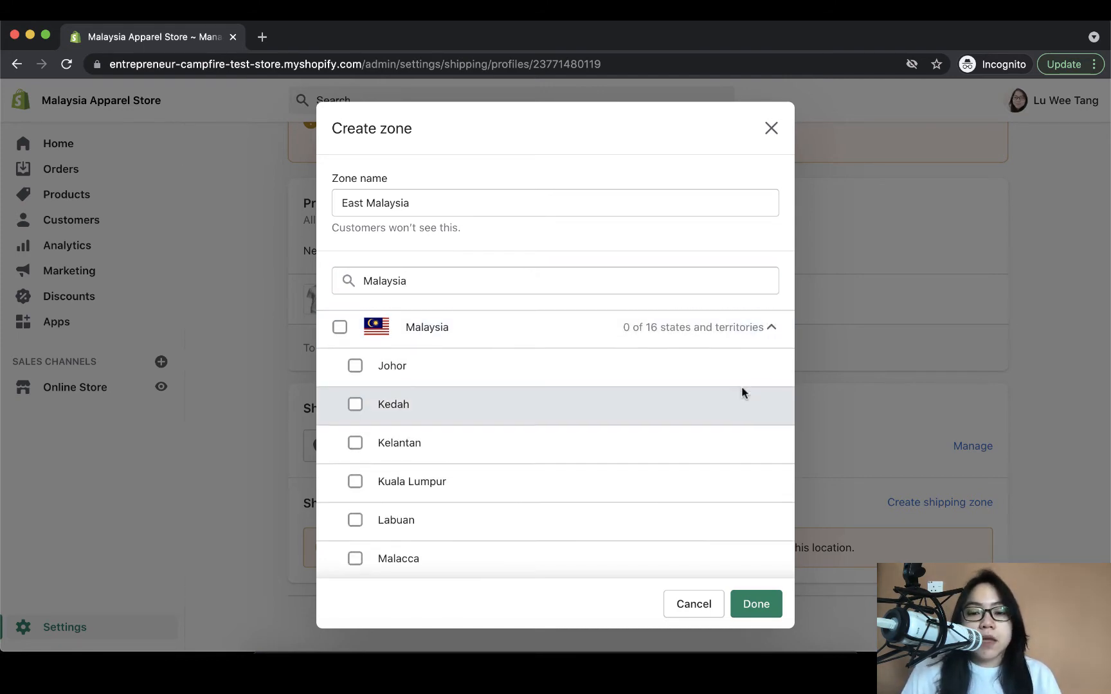
scroll(741, 385, "down", 1)
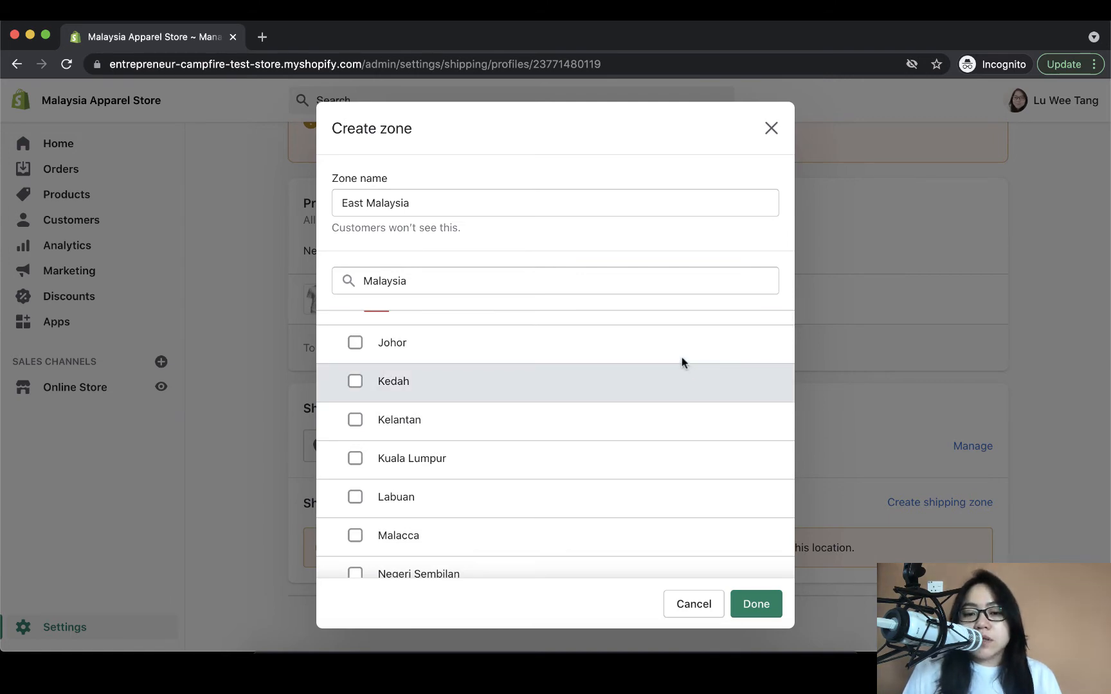
scroll(702, 422, "down", 3)
scroll(702, 422, "down", 6)
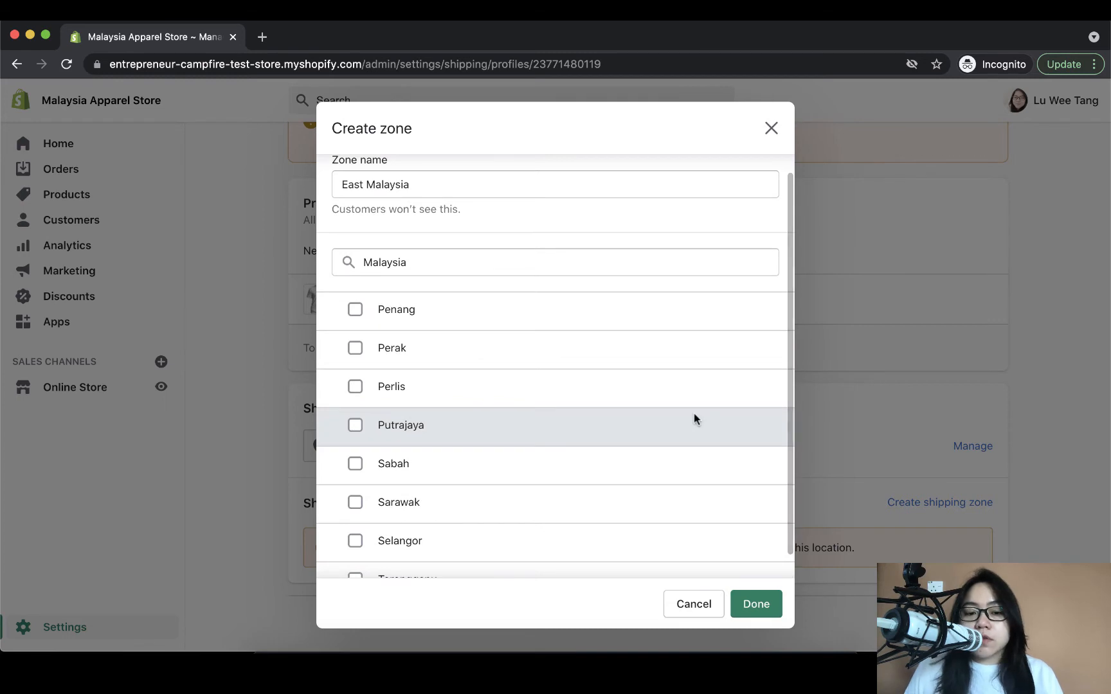
scroll(694, 419, "down", 1)
left_click(353, 442)
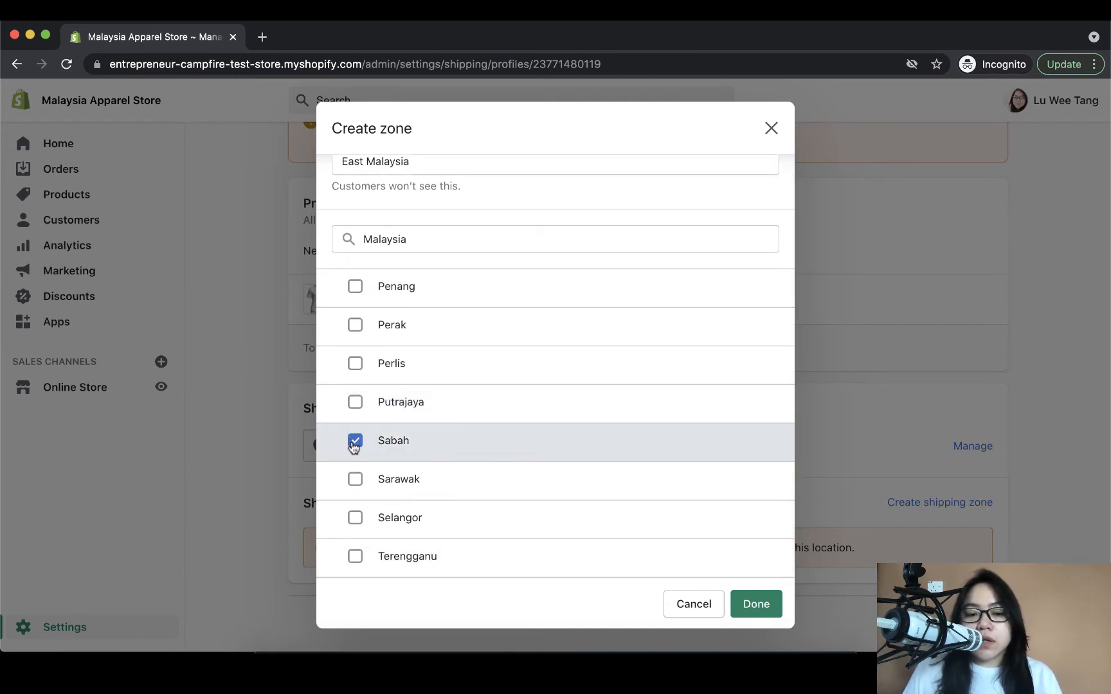
left_click(353, 480)
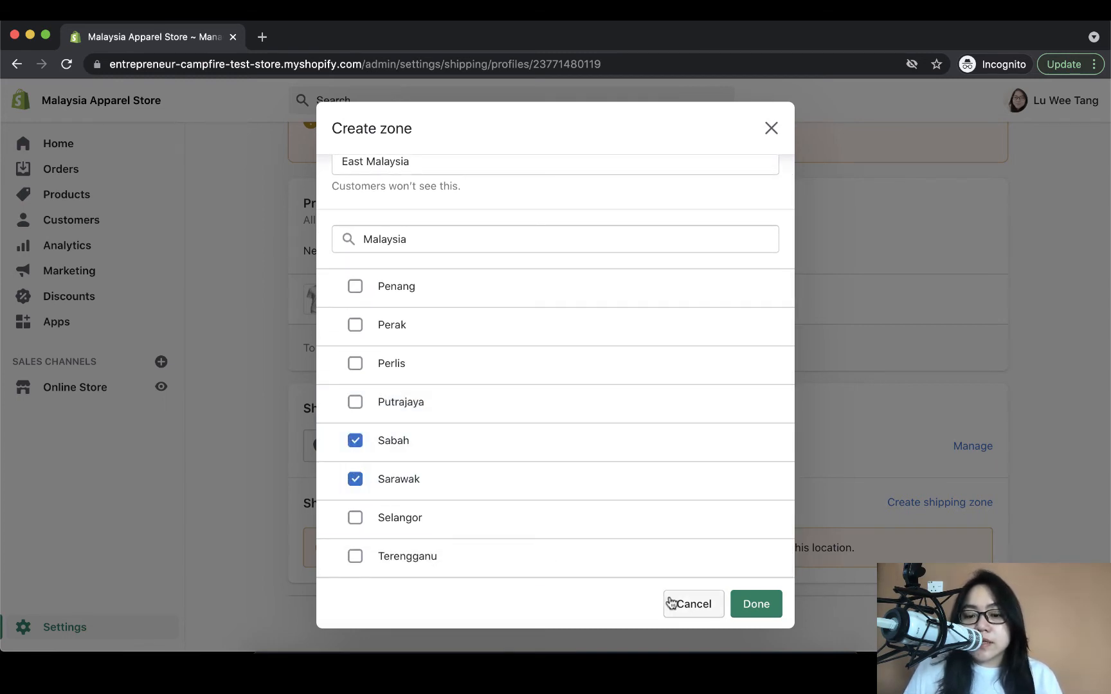
left_click(750, 604)
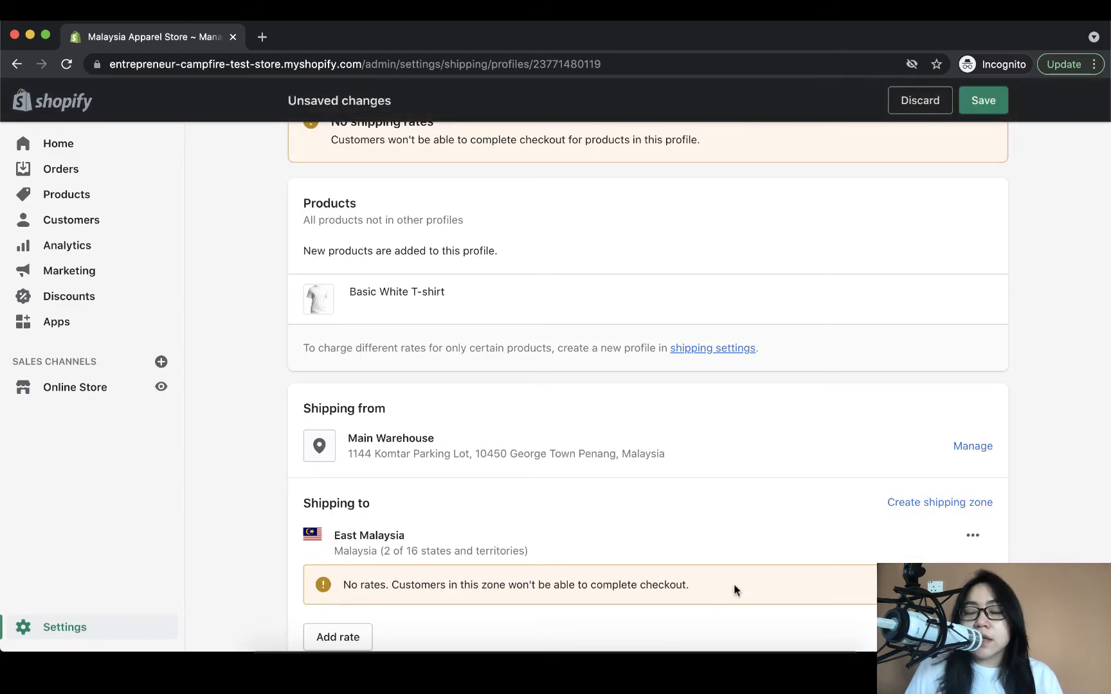
Start a rate for the East Malaysia zone named Standard Shipping with a price of RM 10.00.
scroll(733, 584, "down", 3)
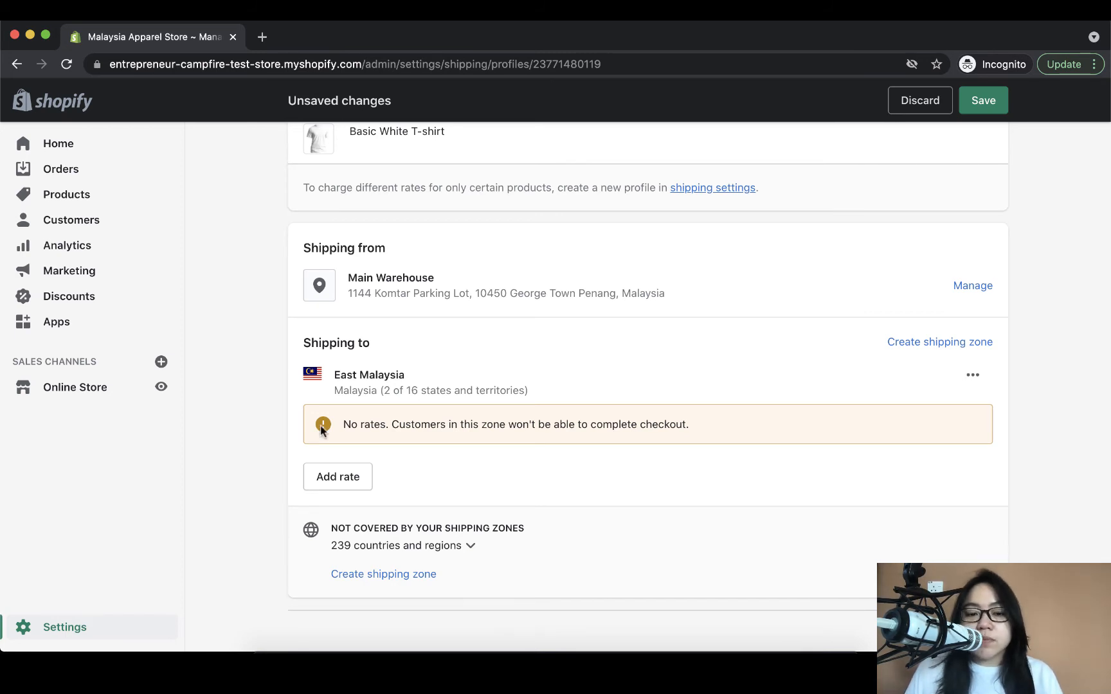
scroll(531, 453, "down", 1)
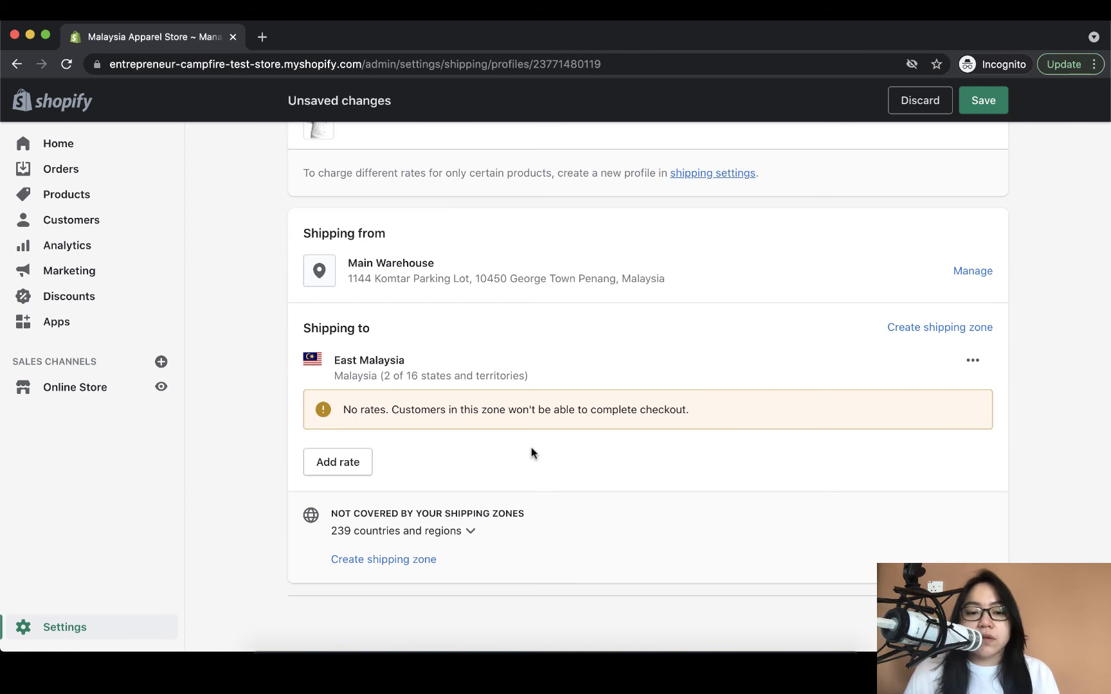
left_click(371, 467)
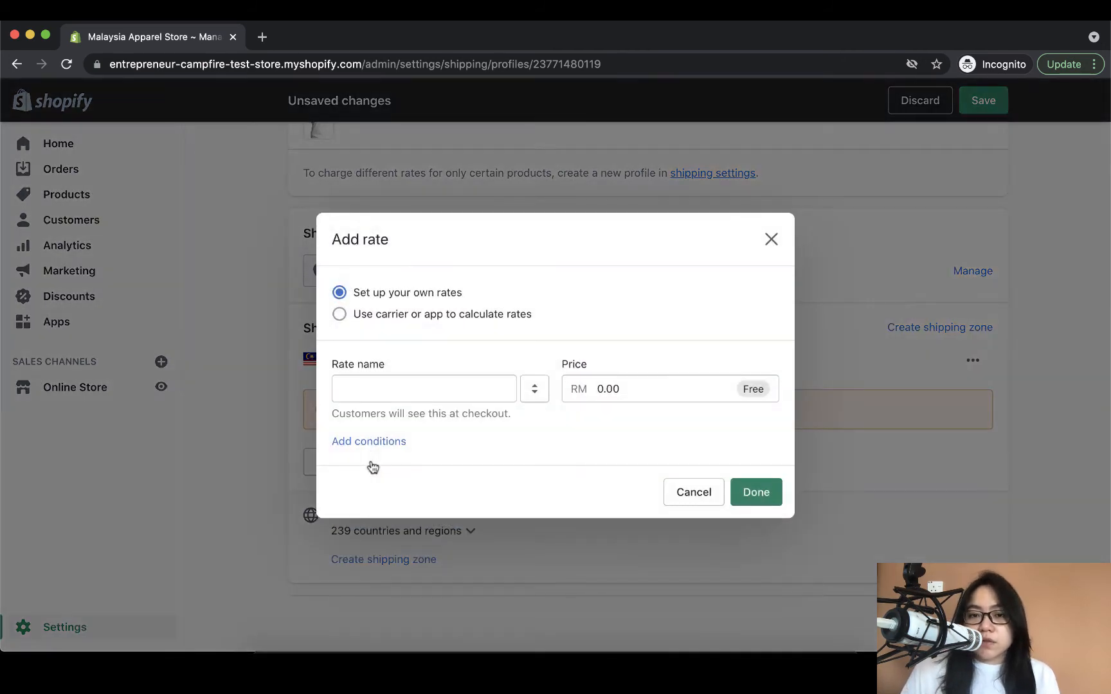
left_click(426, 389)
left_click(428, 419)
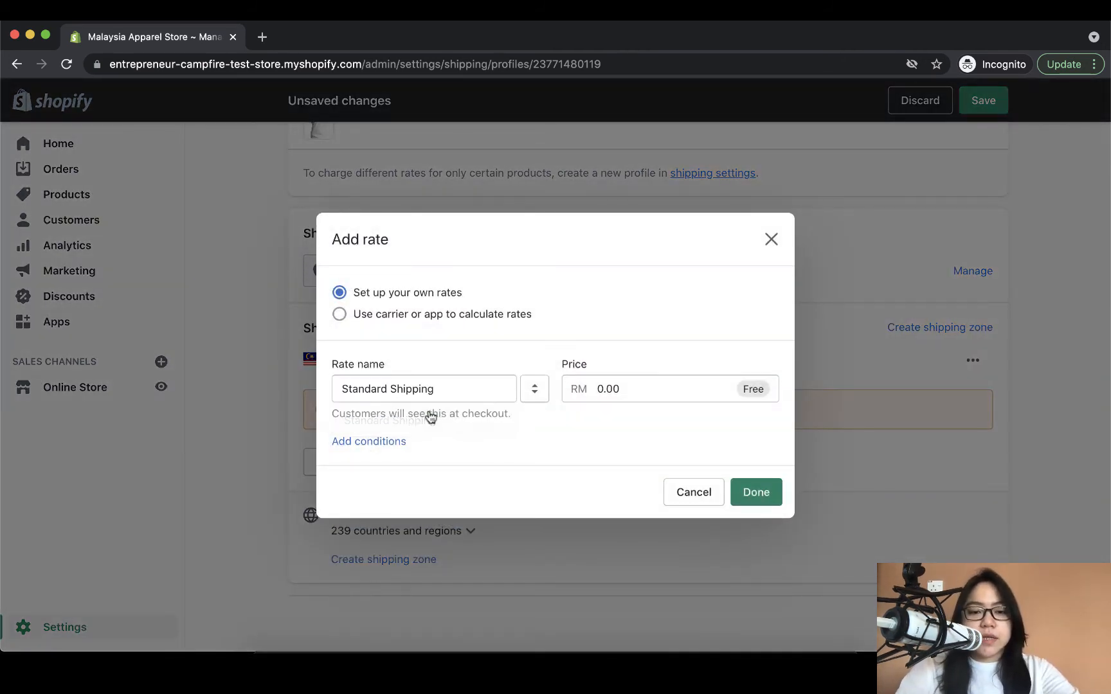
left_click(592, 384)
left_click(598, 388)
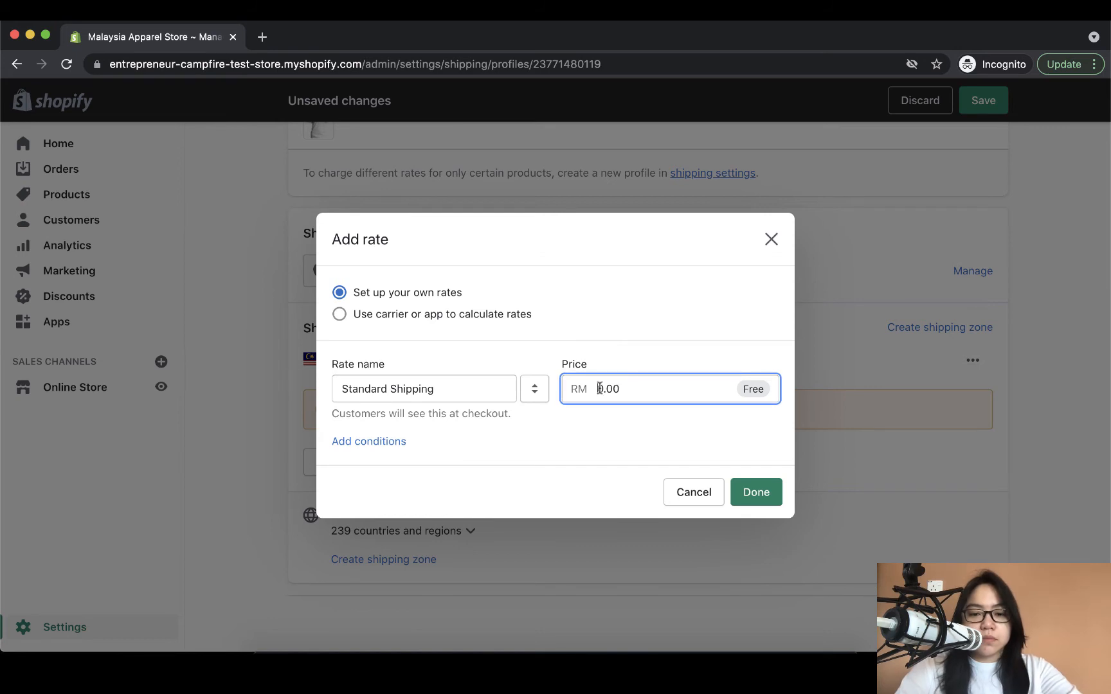
type("1")
Add an item-weight condition of 0 kg minimum and 1 kg maximum to the Standard Shipping rate and finish adding it.
left_click(393, 445)
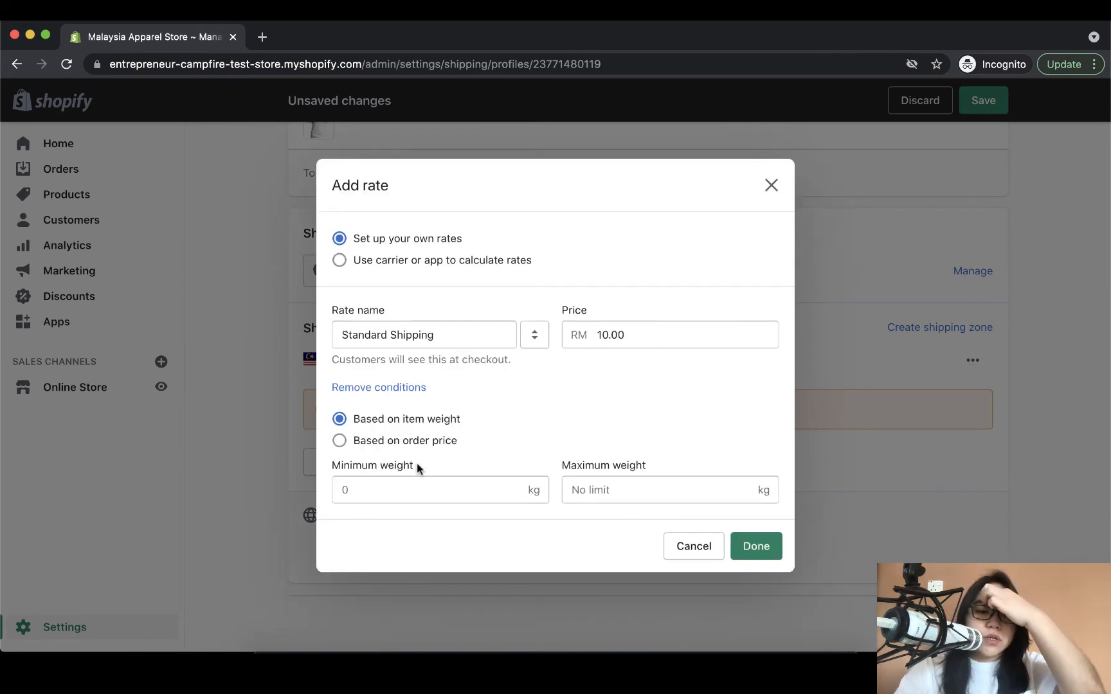
left_click(374, 484)
type("1")
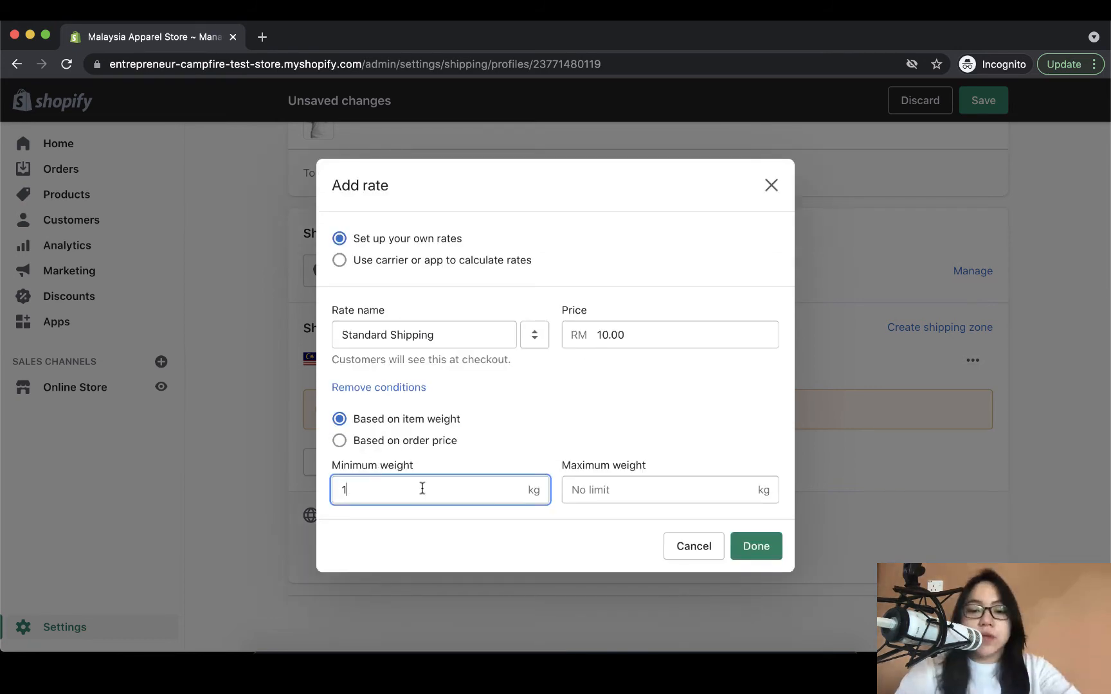
left_click(567, 490)
left_click(471, 483)
key("BackSpace")
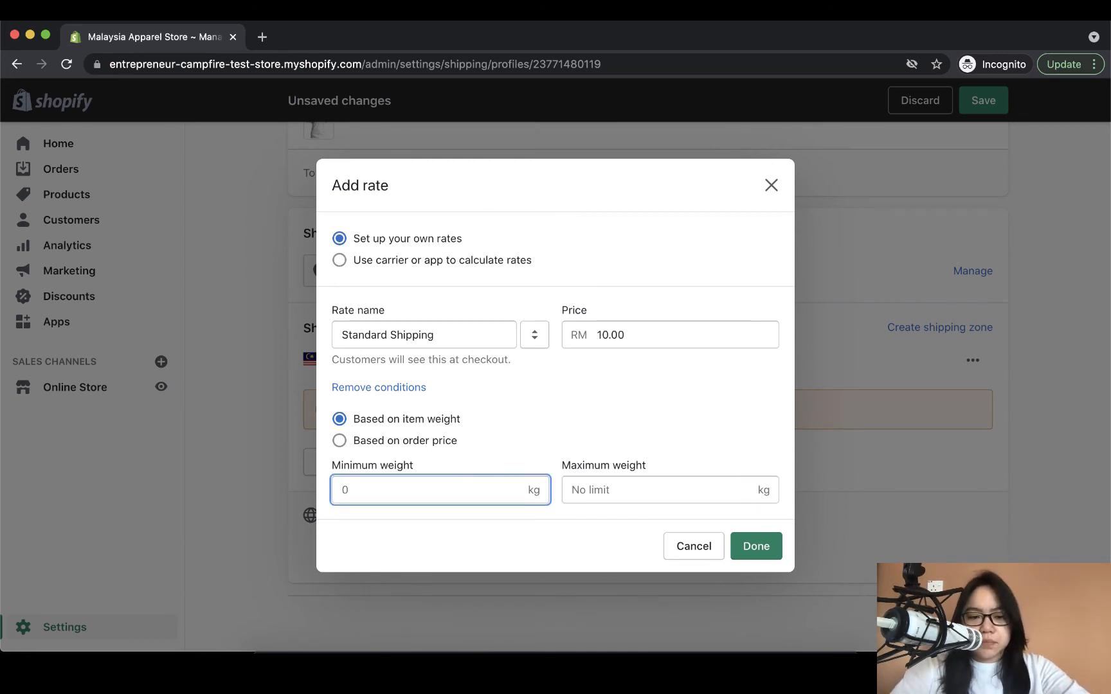
type("0")
left_click(598, 490)
type("1")
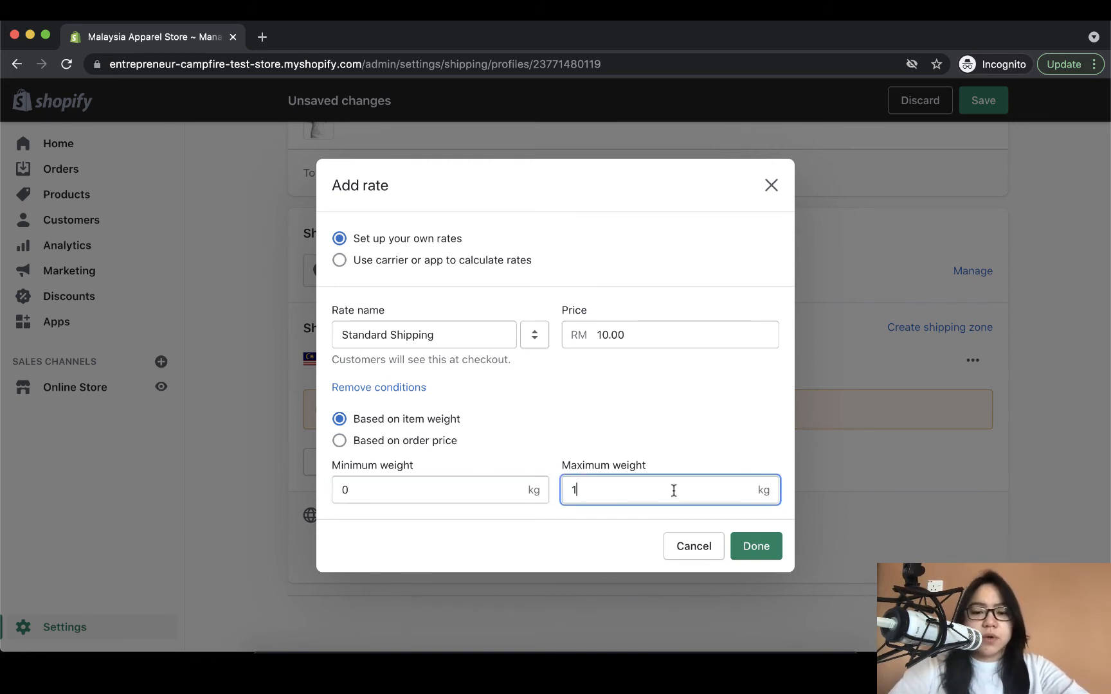
left_click(756, 545)
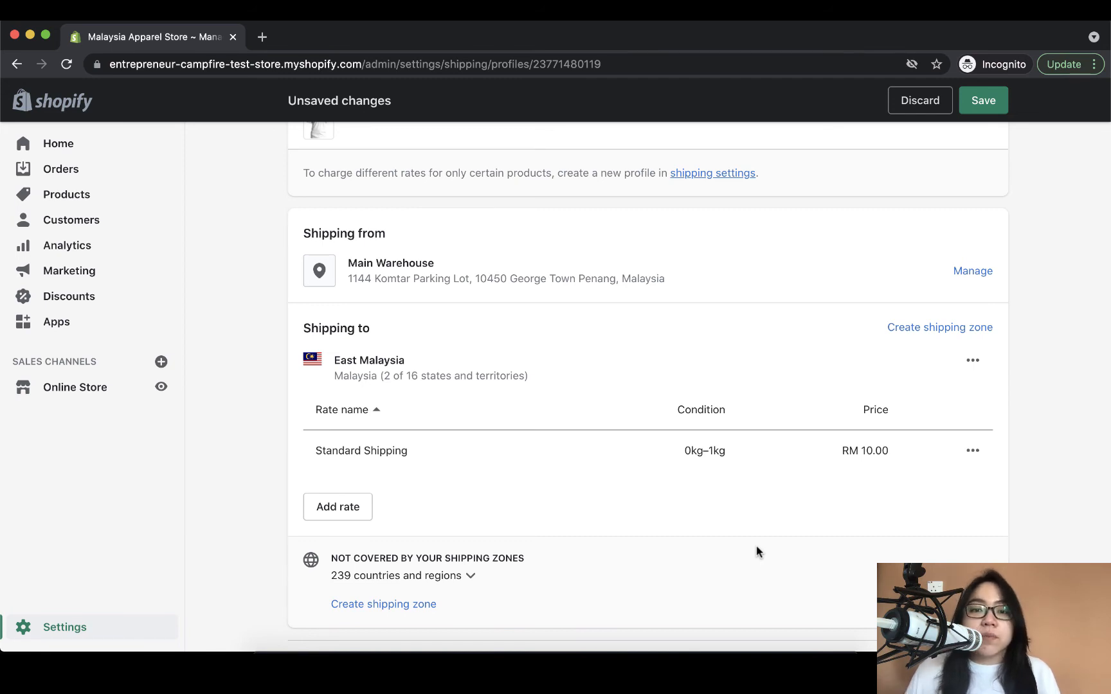
Start a new shipping zone named West Malaysia and search its countries and regions for Malaysia.
left_click(929, 330)
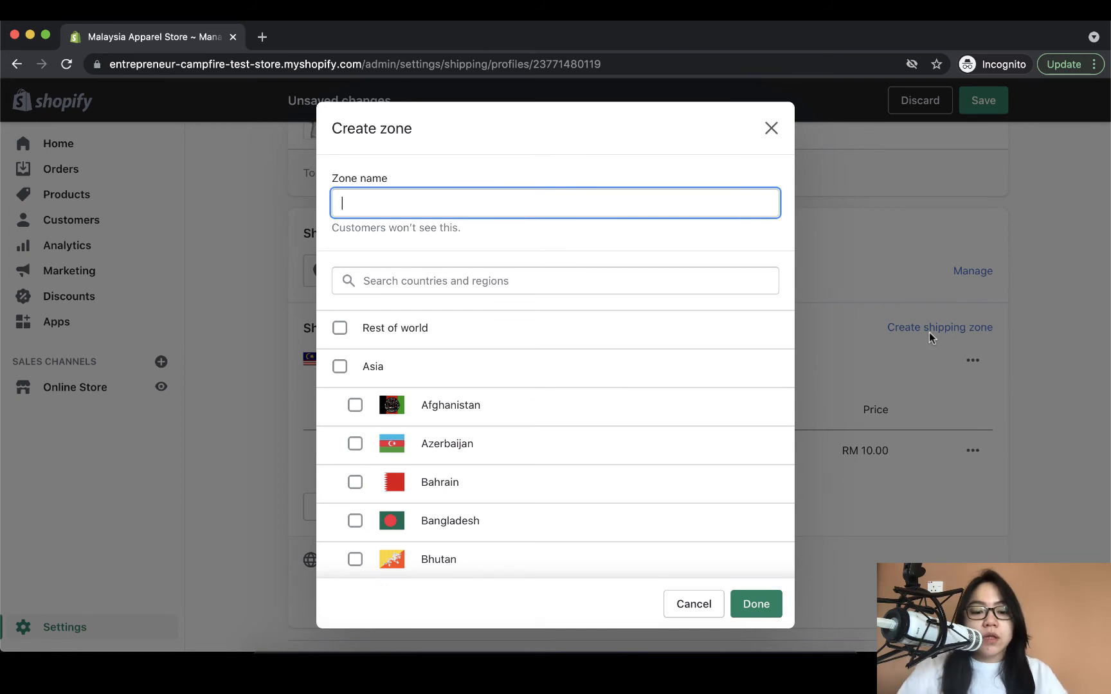
type("West Malaysia")
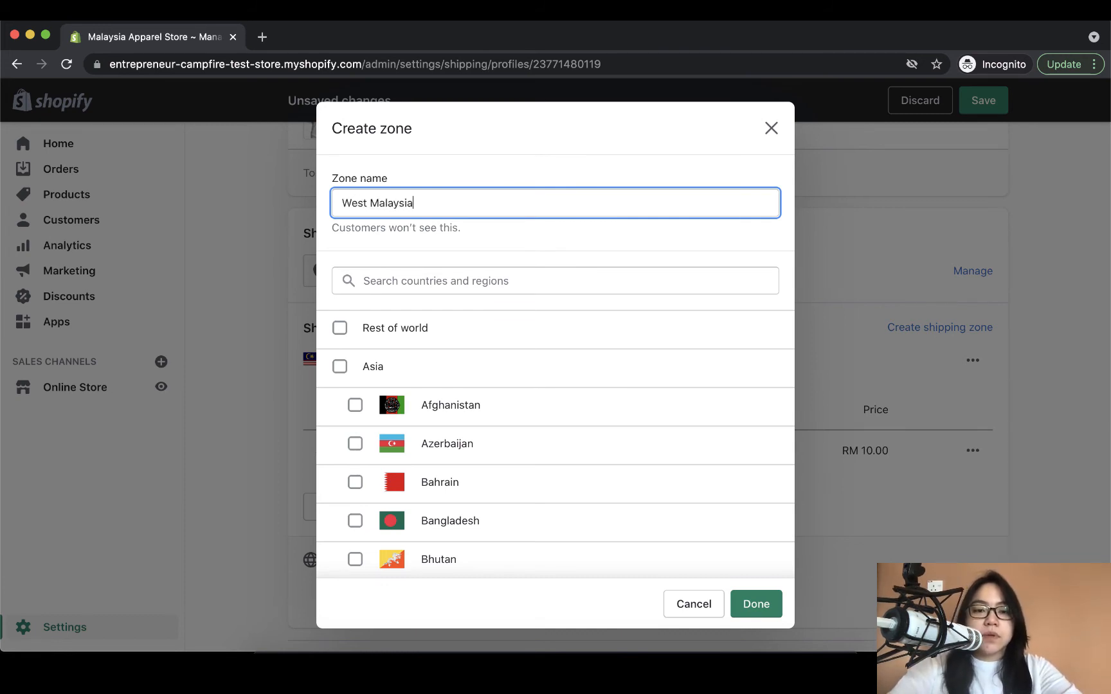
left_click(687, 280)
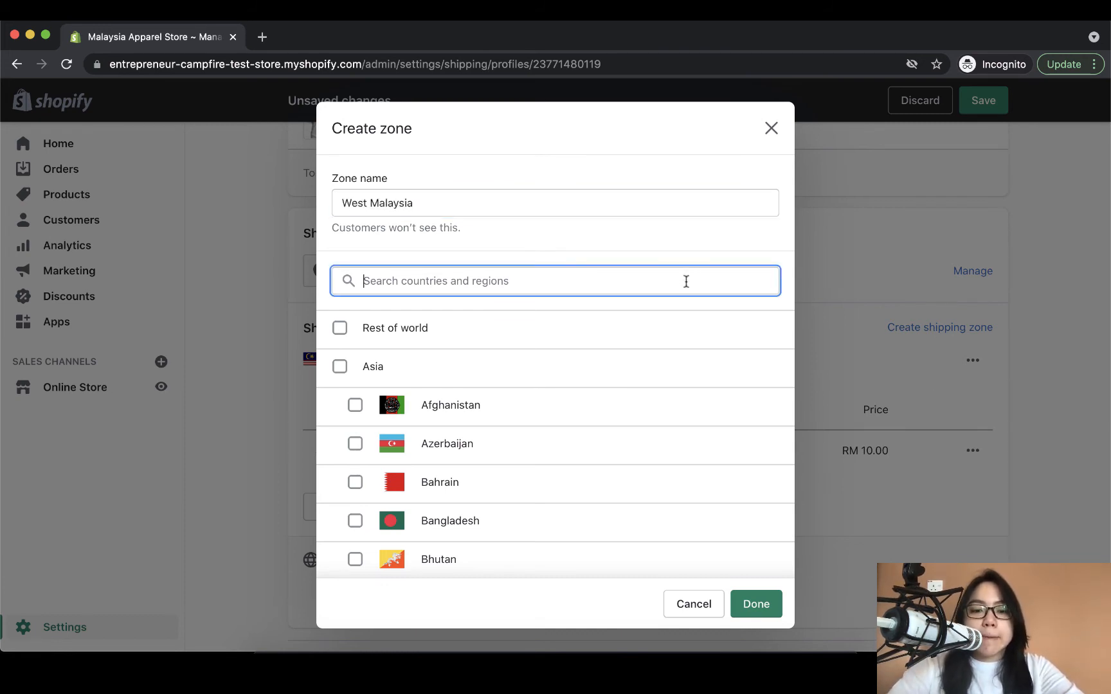
type("Malaysia")
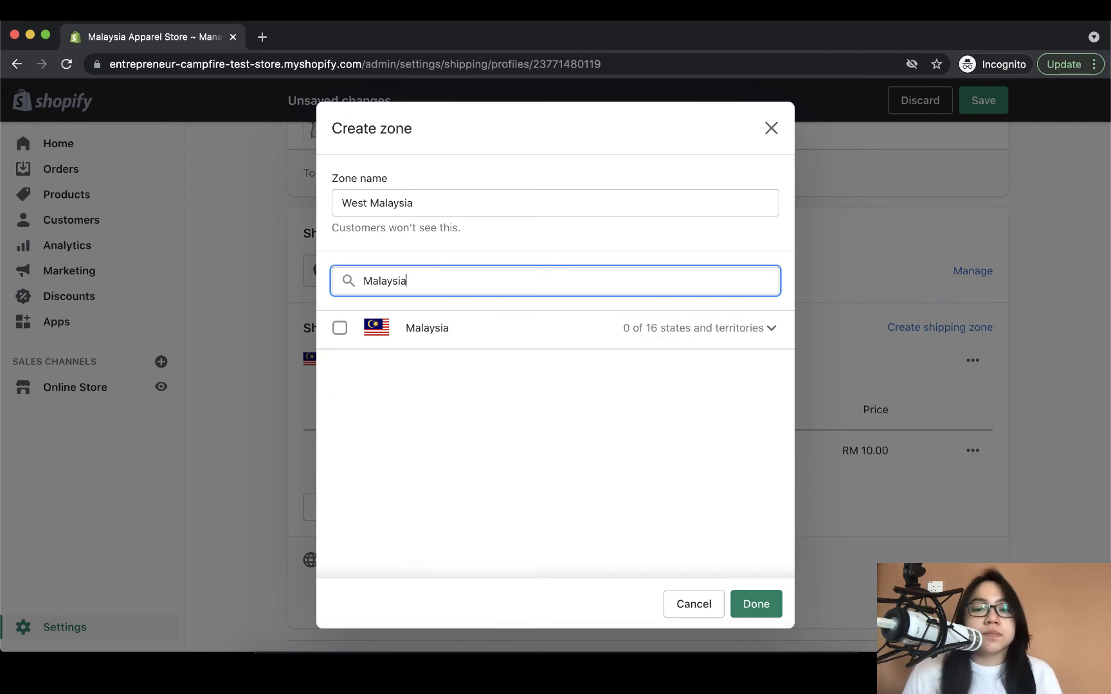
Include Johor, Kedah, Kelantan, Kuala Lumpur, Malacca and Negeri Sembilan in the West Malaysia zone, leaving Labuan unselected.
left_click(770, 330)
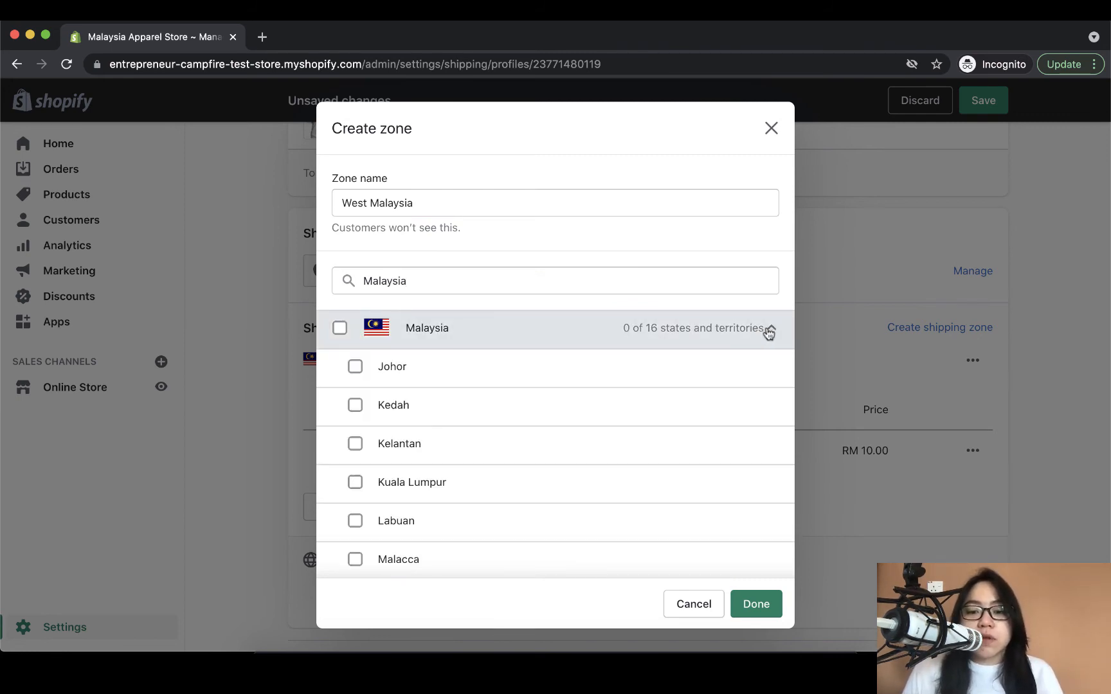
left_click(355, 371)
left_click(355, 405)
scroll(357, 404, "down", 2)
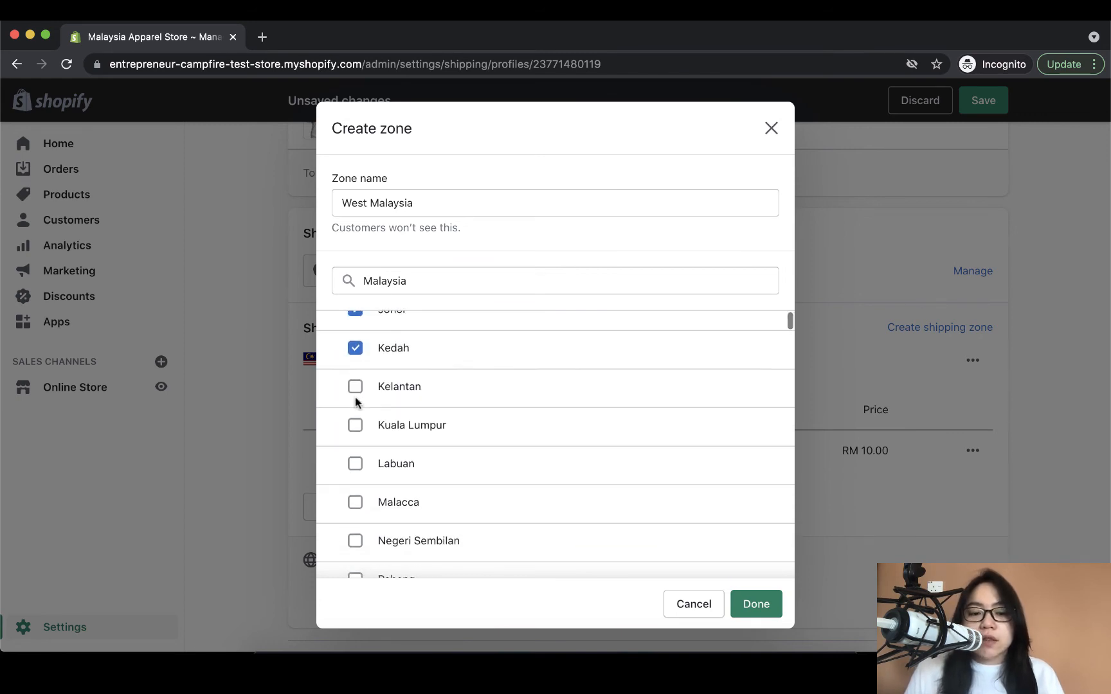
left_click(355, 386)
left_click(355, 425)
left_click(356, 464)
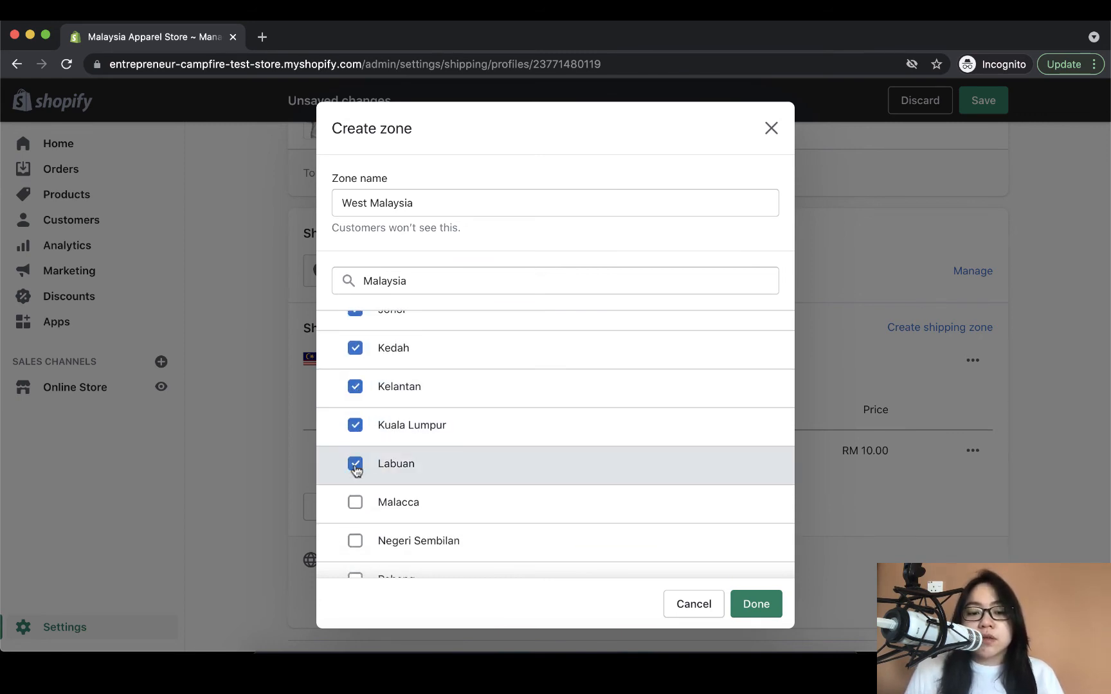
scroll(355, 463, "down", 1)
left_click(354, 456)
left_click(355, 493)
left_click(354, 418)
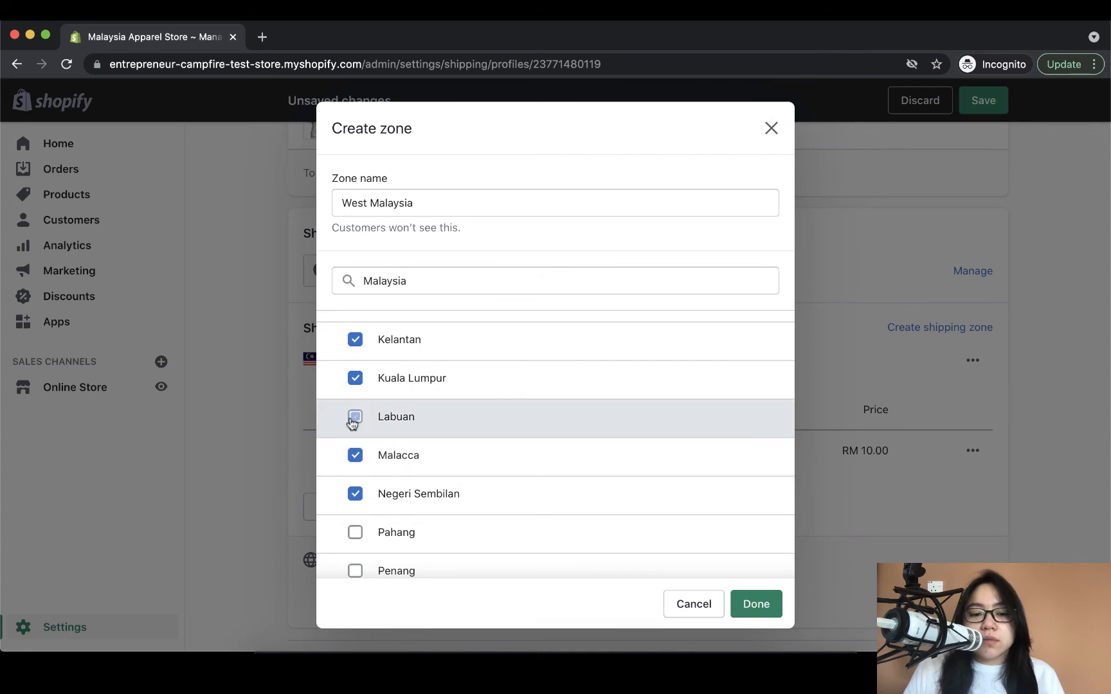
Include Pahang, Penang, Perak, Perlis, Putrajaya and Selangor in the West Malaysia zone and finish creating it.
scroll(462, 480, "down", 2)
left_click(356, 435)
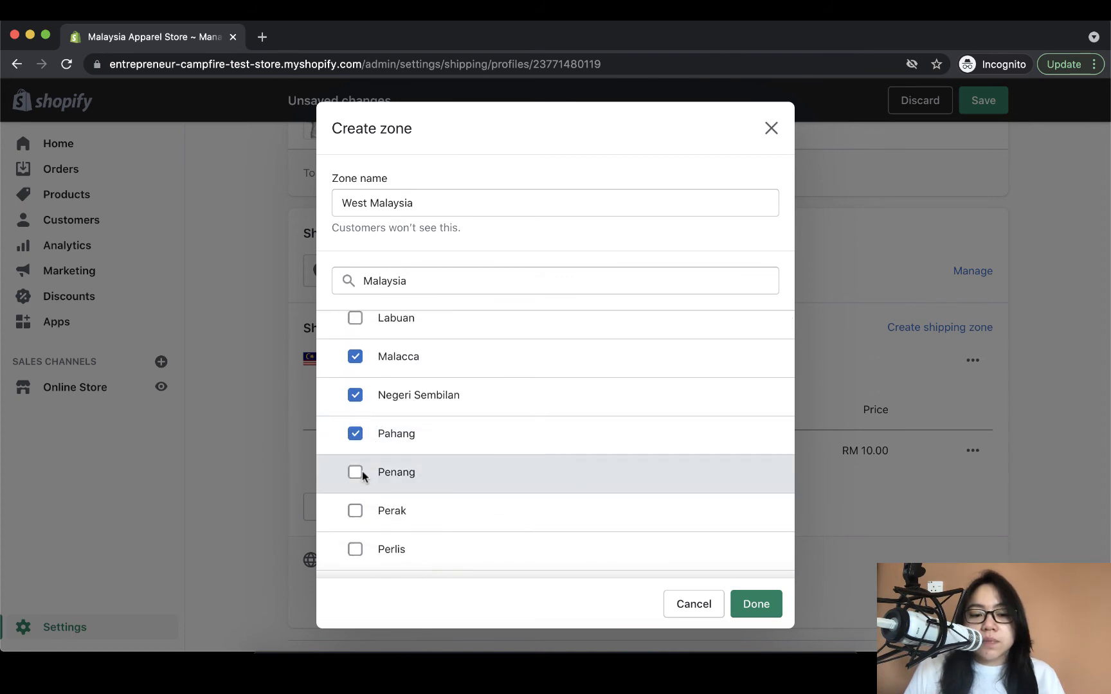
left_click(355, 473)
left_click(355, 511)
scroll(357, 508, "down", 2)
left_click(357, 458)
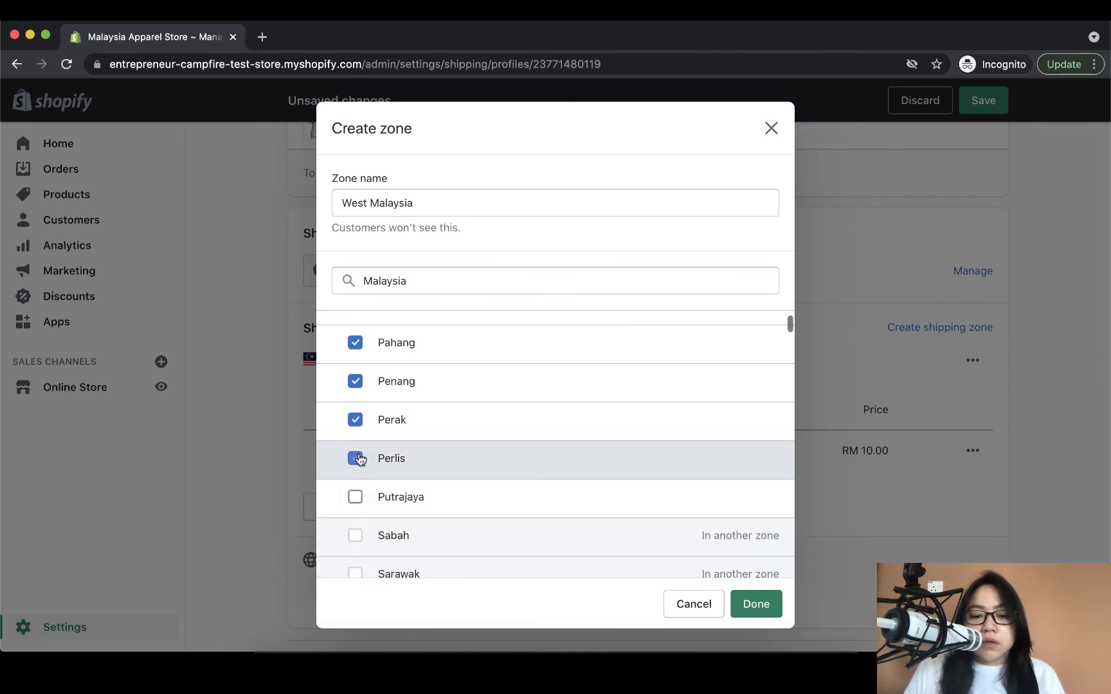
left_click(356, 497)
scroll(469, 498, "down", 1)
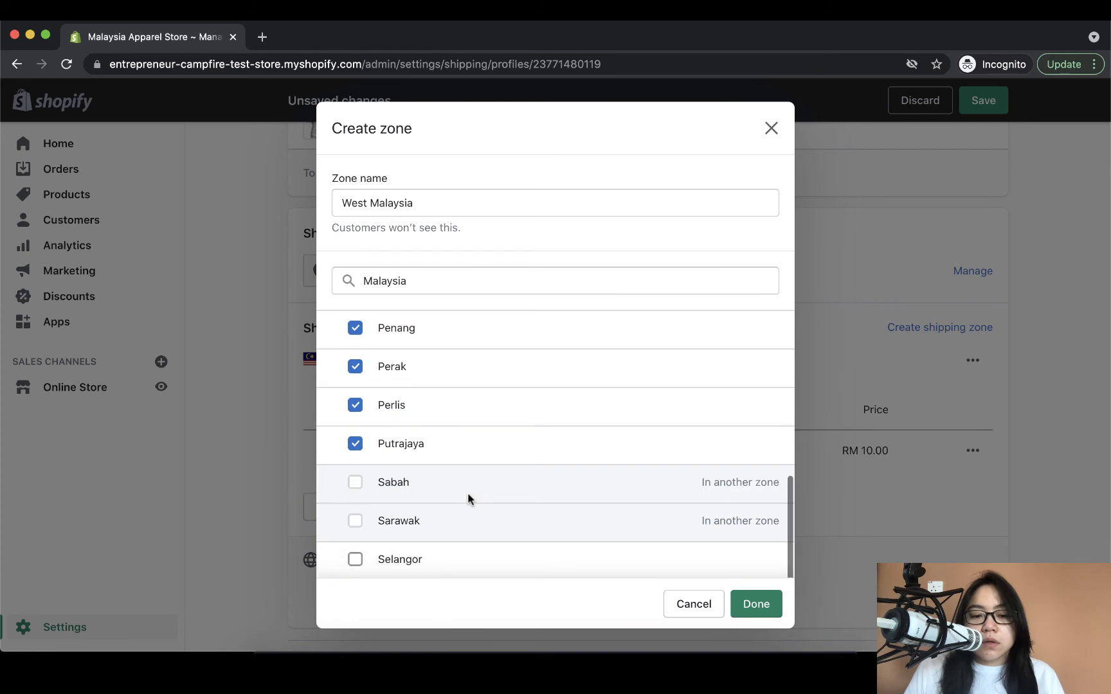
left_click(353, 559)
left_click(752, 607)
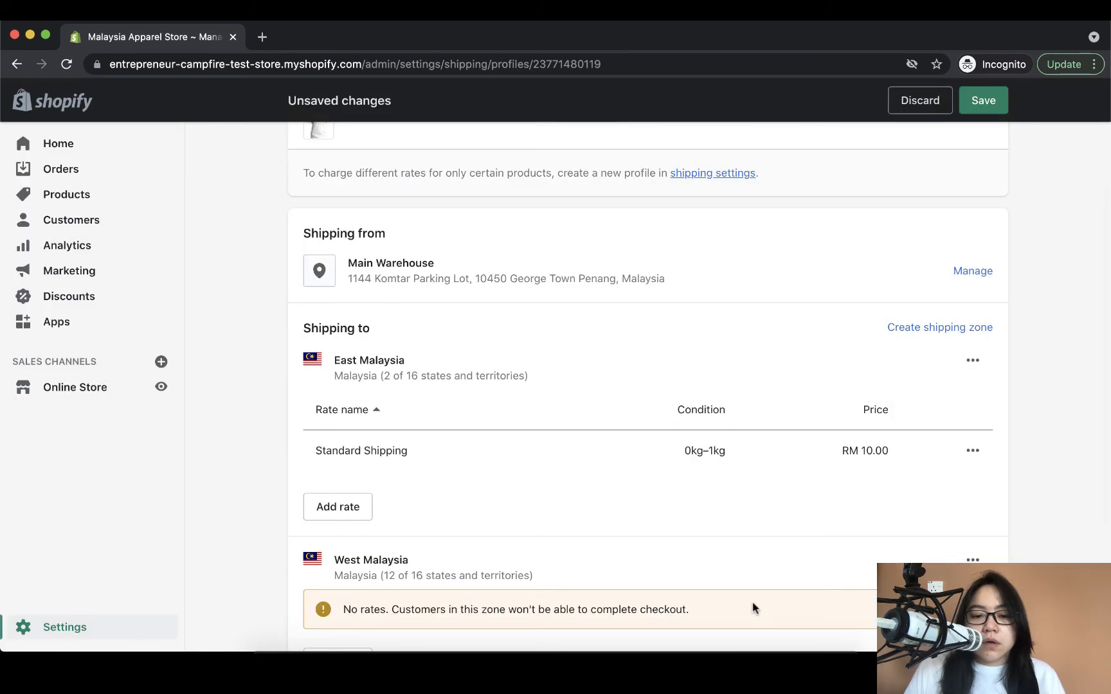
Start a rate for the West Malaysia zone named Standard Shipping with a price of RM 5.00.
scroll(752, 607, "down", 2)
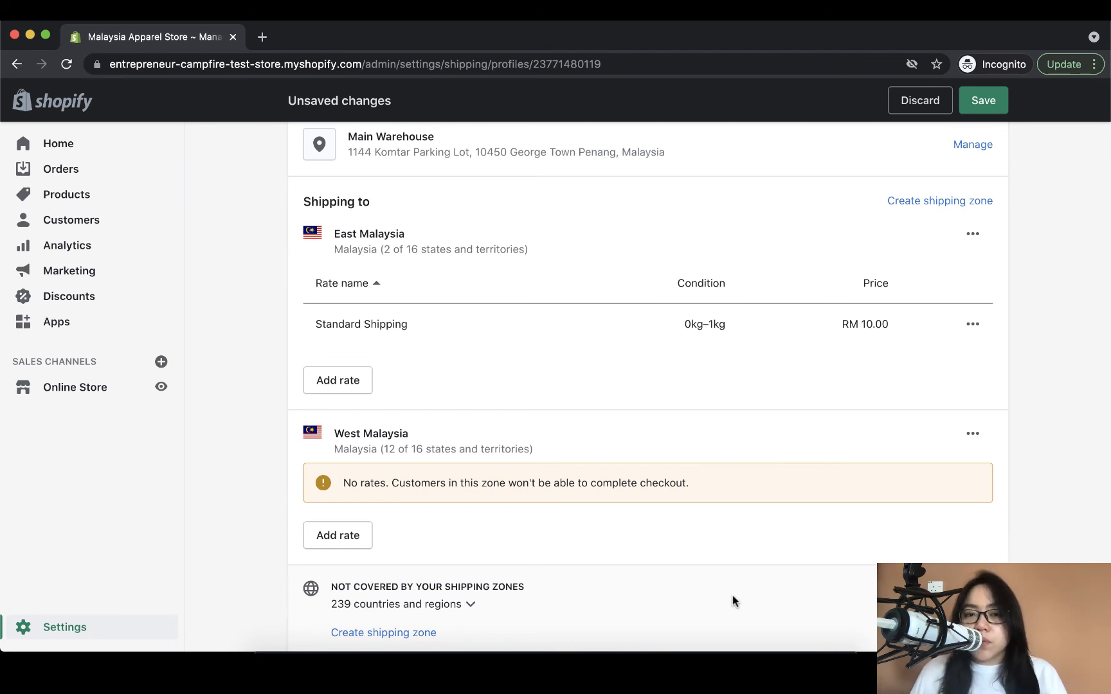
scroll(327, 421, "down", 1)
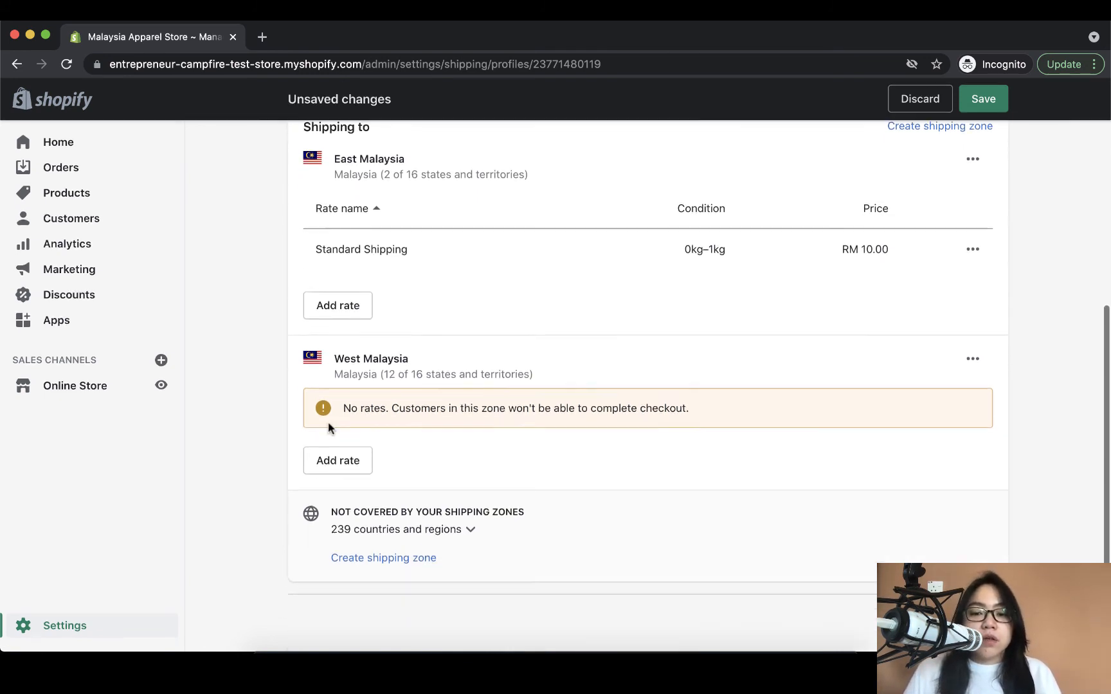
left_click(348, 475)
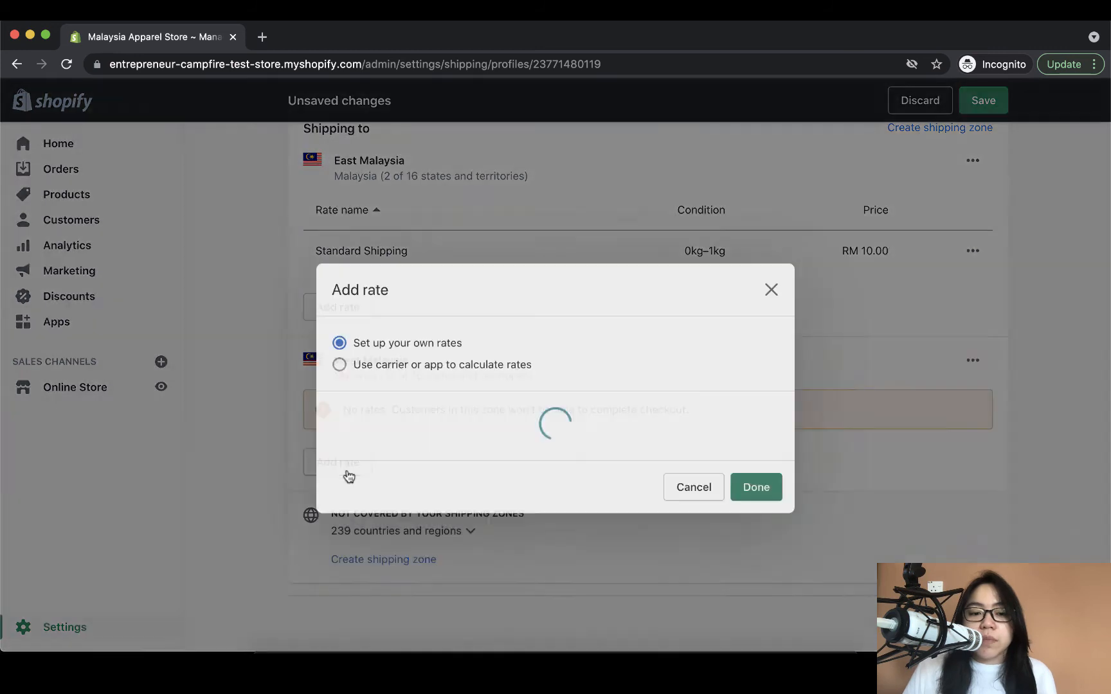
left_click(417, 393)
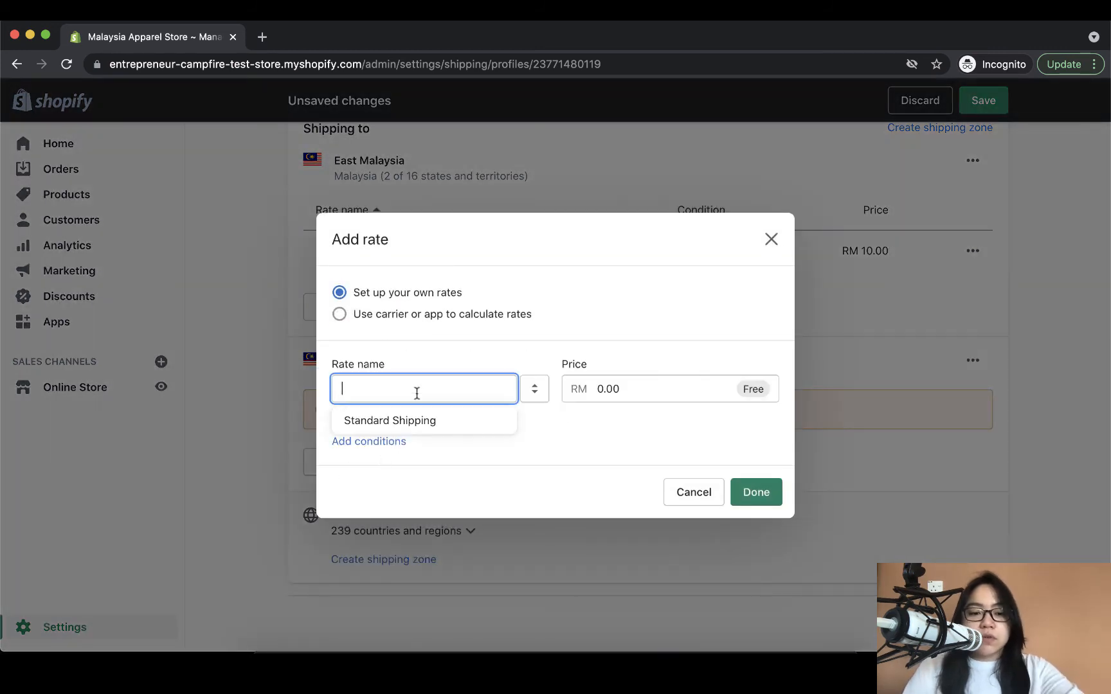
key("Down")
key("Return")
key("Tab")
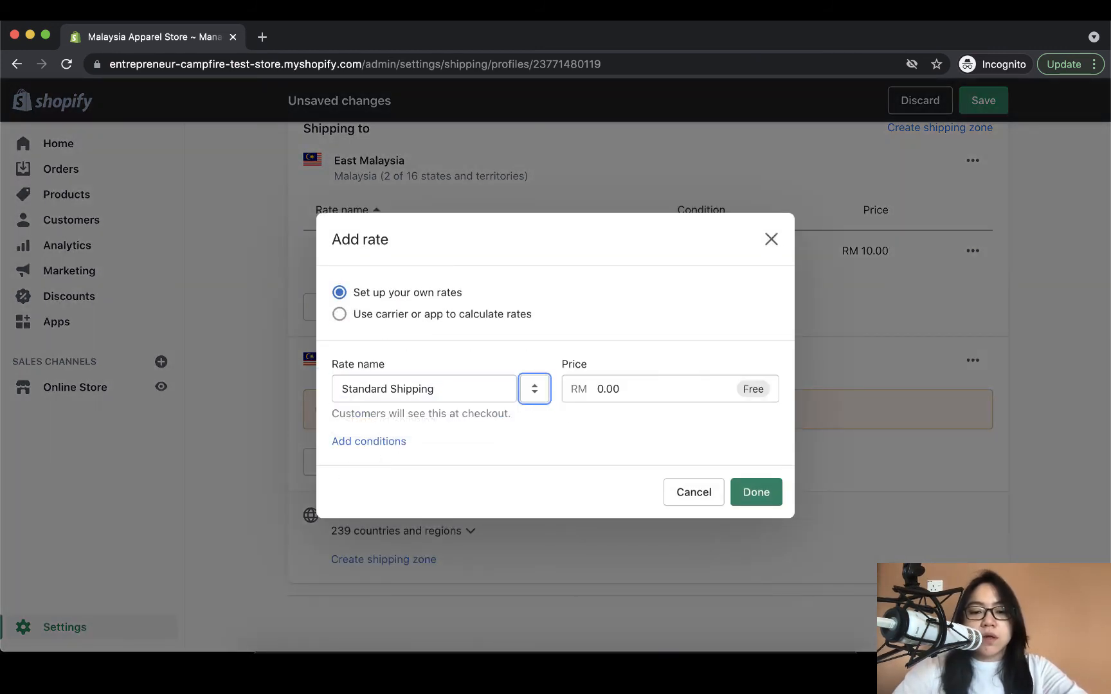
key("Tab")
type("5")
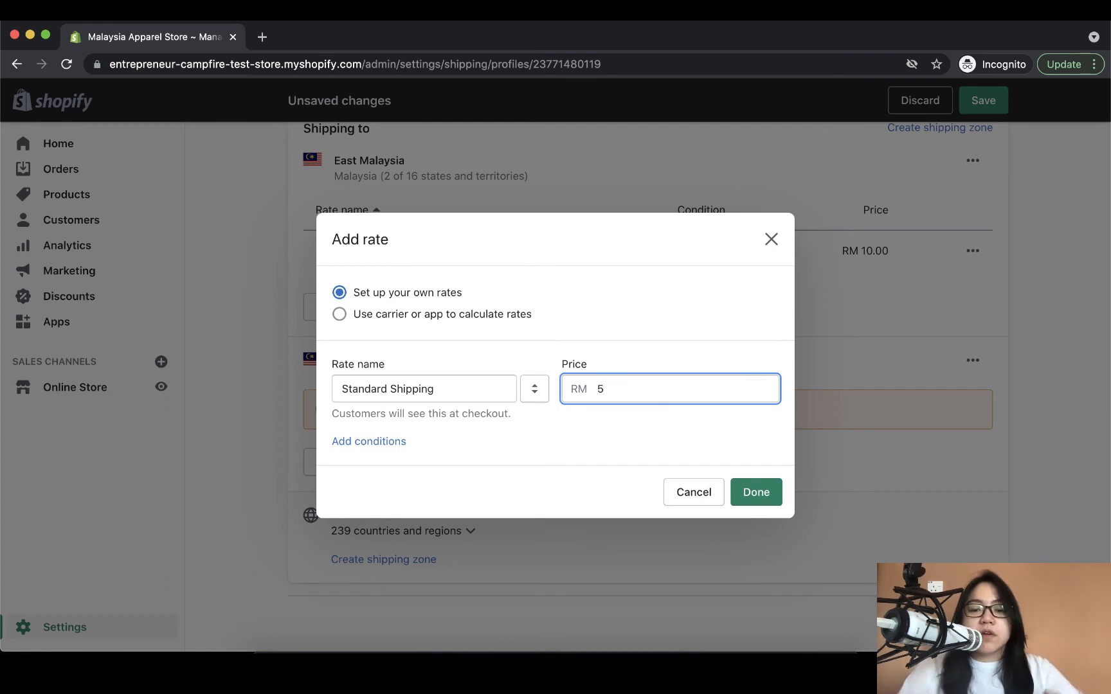
Add an item-weight condition of 0 kg minimum and 1 kg maximum to the West Malaysia rate and finish adding it.
left_click(338, 442)
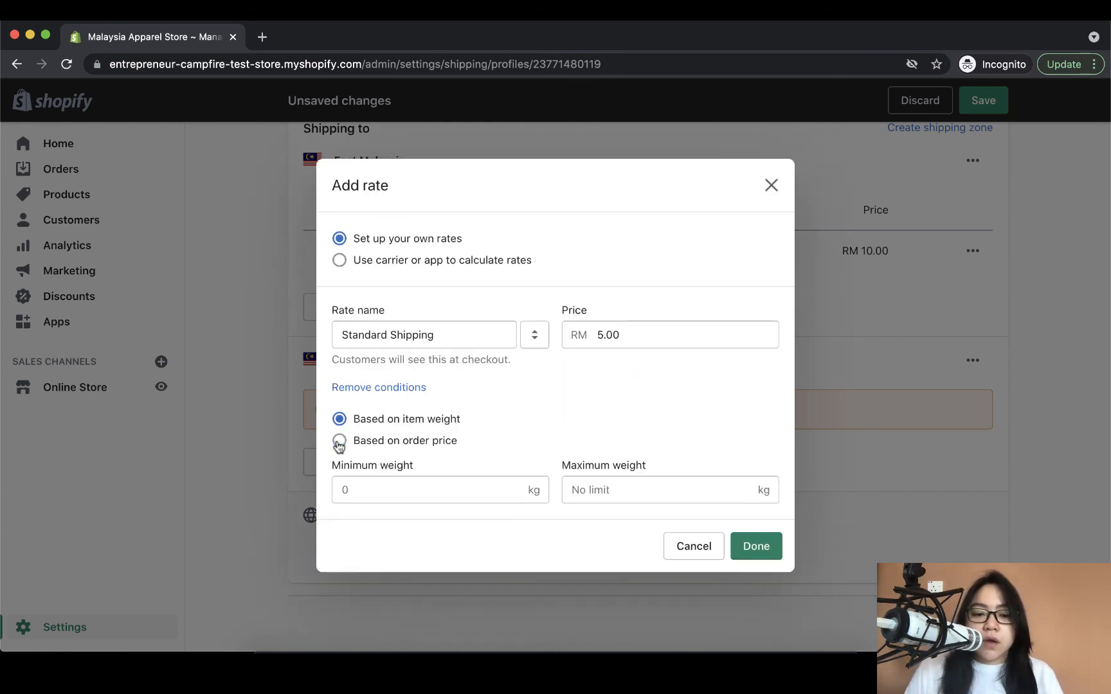
left_click(394, 488)
type("1")
left_click(583, 493)
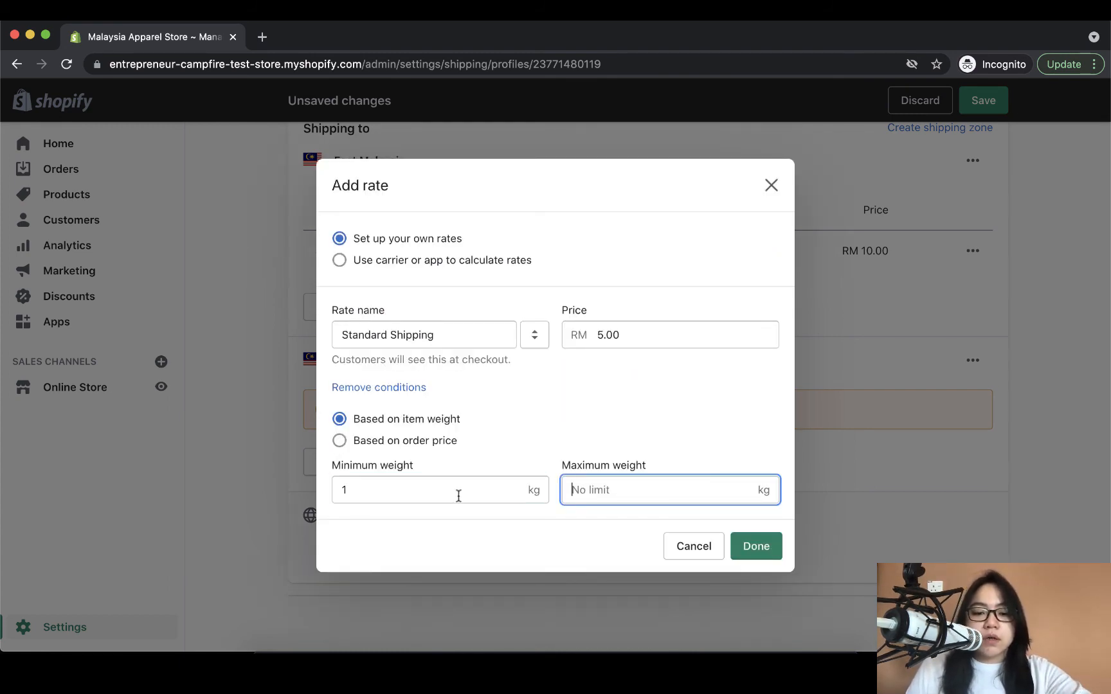
left_click(457, 495)
key("BackSpace")
type("0")
left_click(571, 490)
type("1")
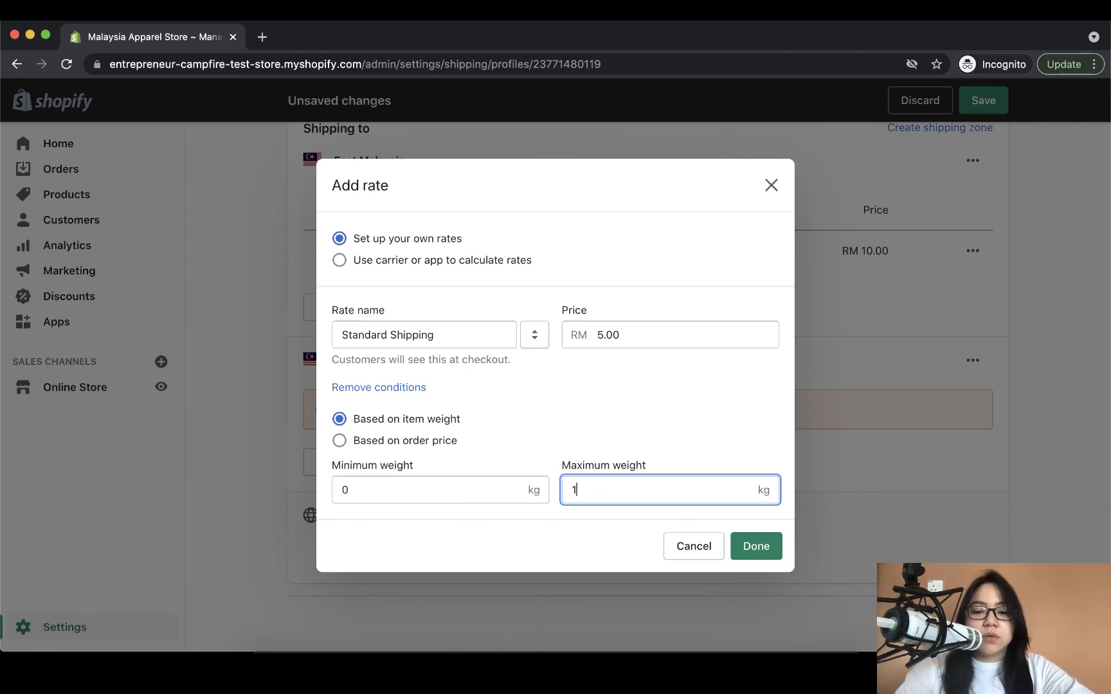
left_click(744, 541)
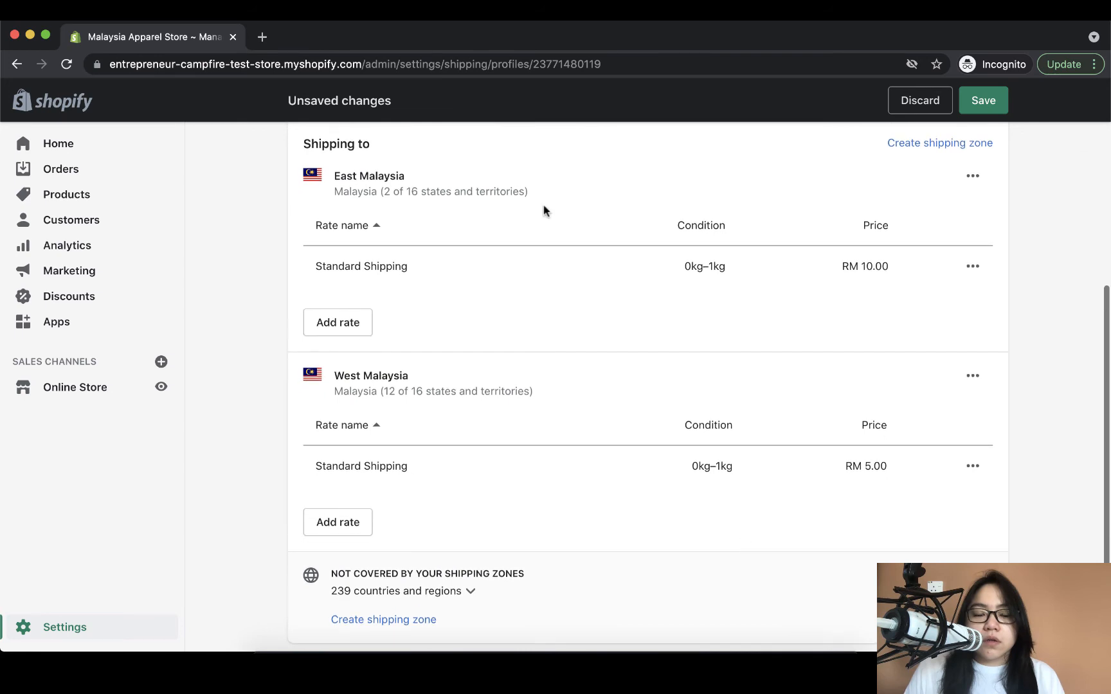
Edit the East Malaysia zone to include the Malaysian territory Labuan and finish editing it.
scroll(811, 258, "up", 2)
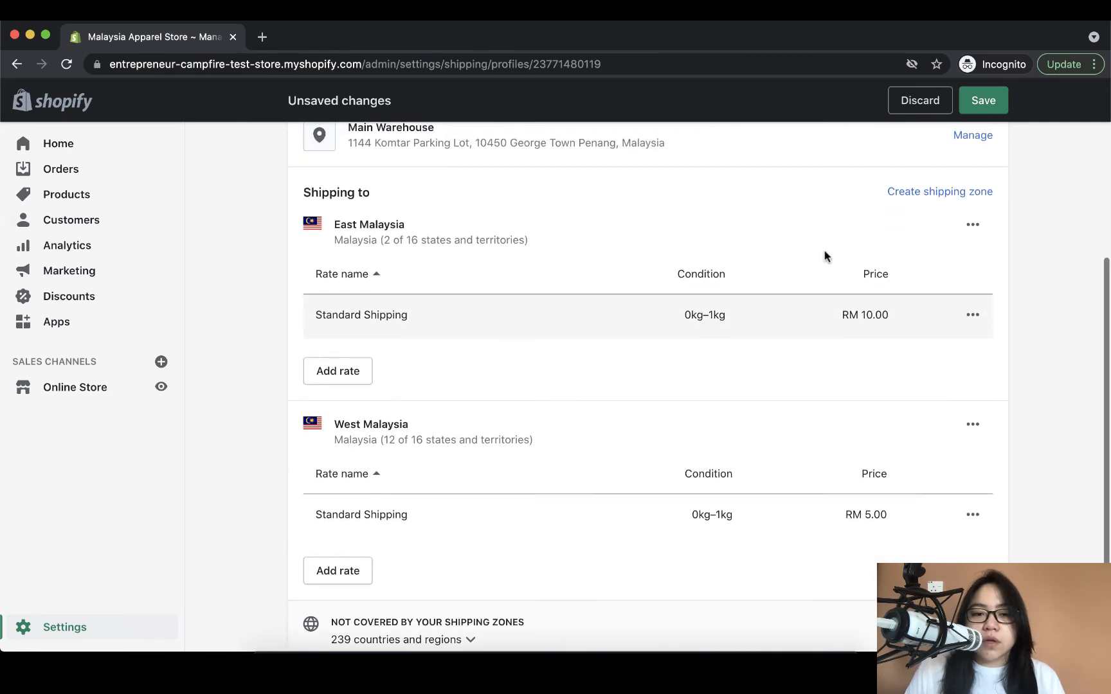
left_click(973, 233)
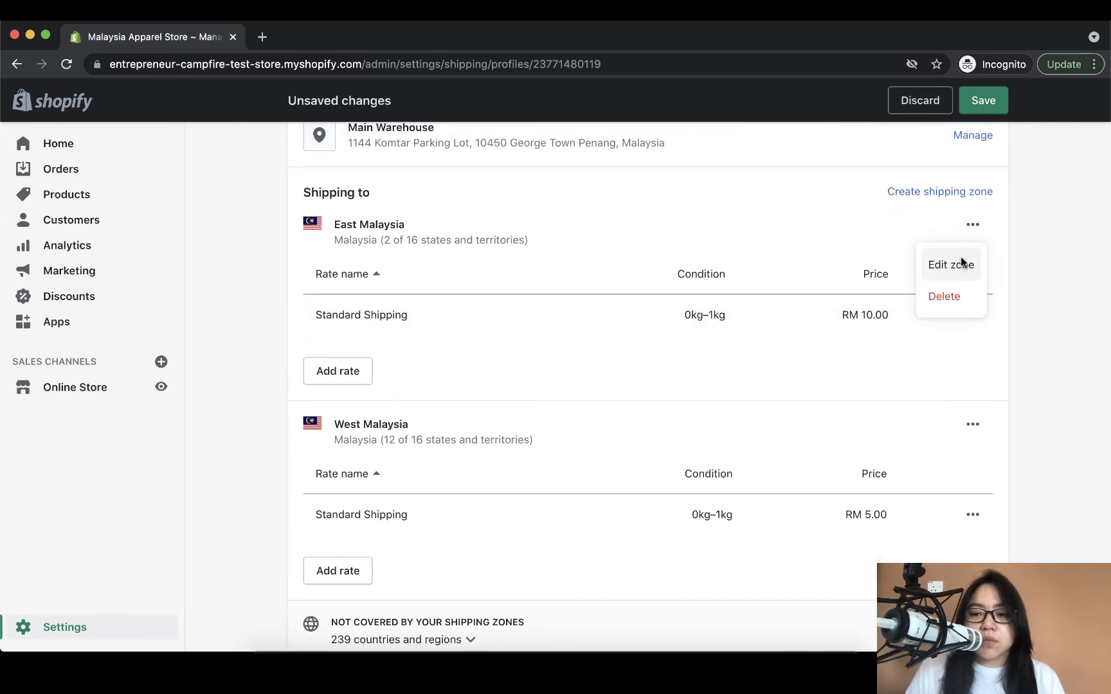
left_click(960, 258)
left_click(630, 280)
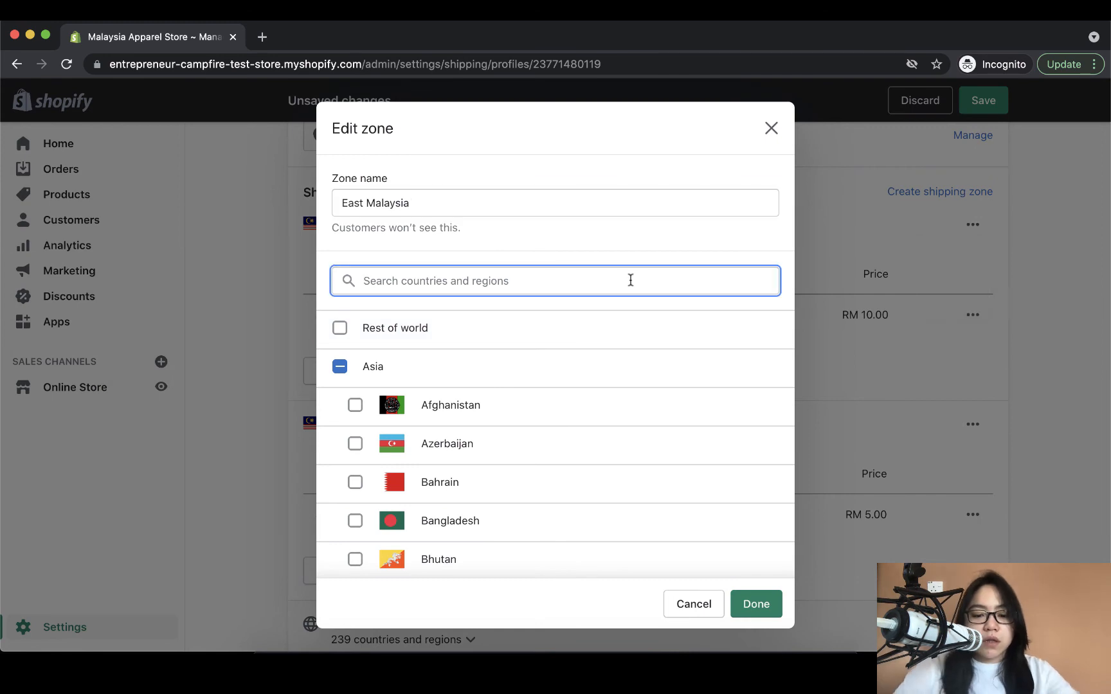
type("malaysia")
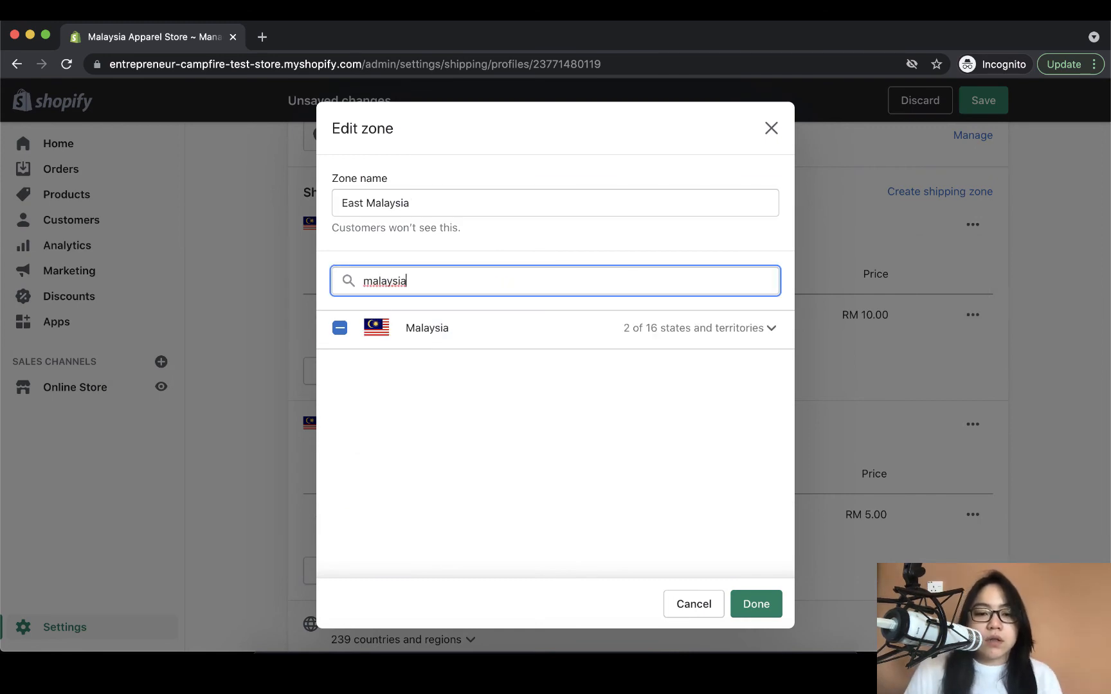
left_click(760, 341)
scroll(537, 450, "down", 1)
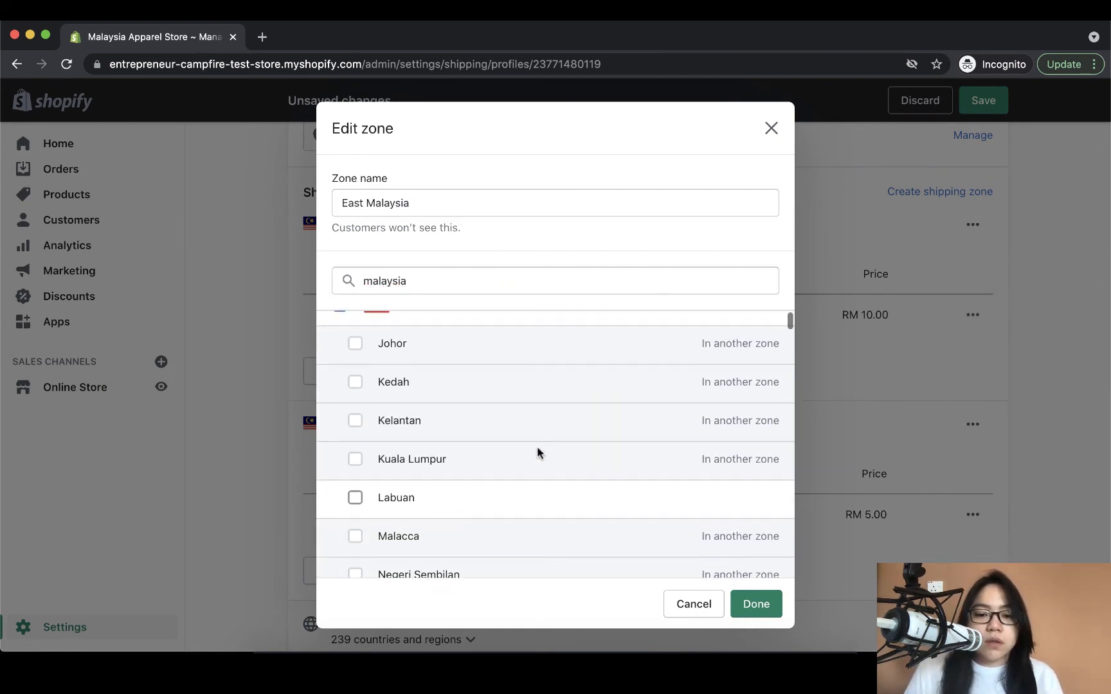
left_click(354, 499)
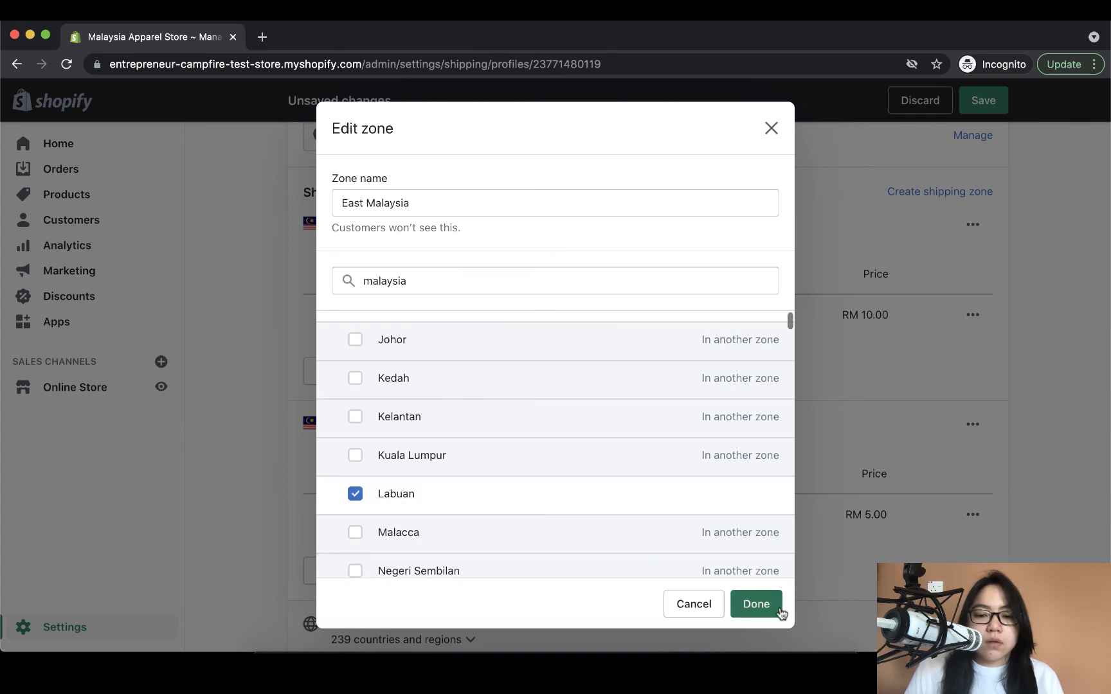
left_click(759, 607)
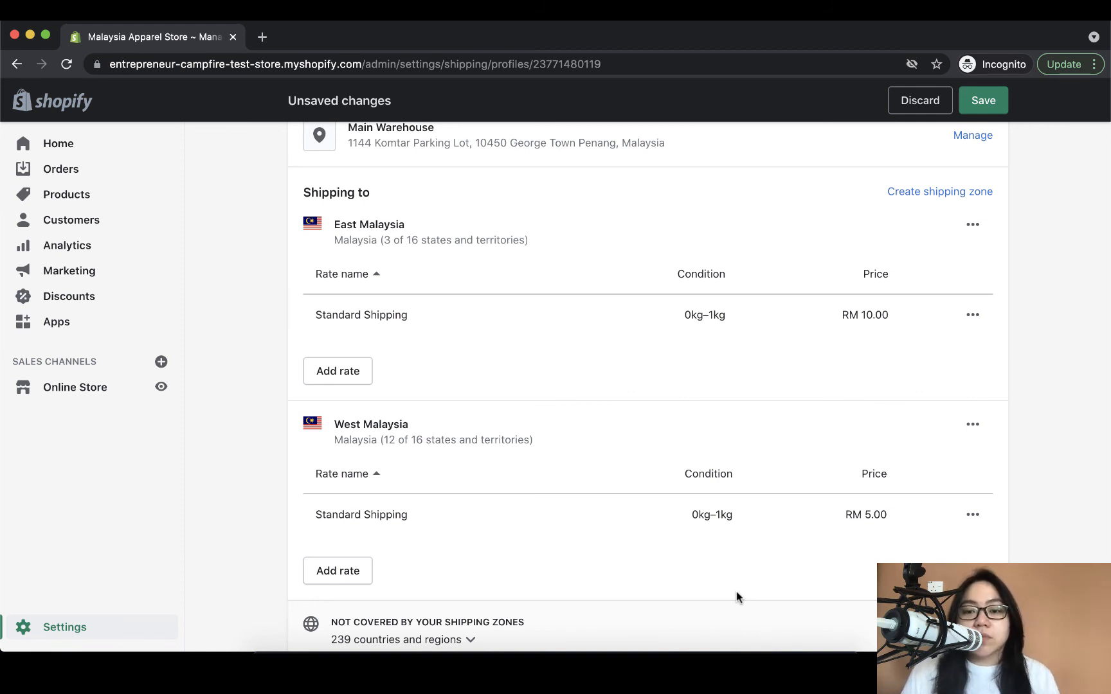
Save the shipping profile with its East and West Malaysia zones and rates.
scroll(720, 595, "down", 1)
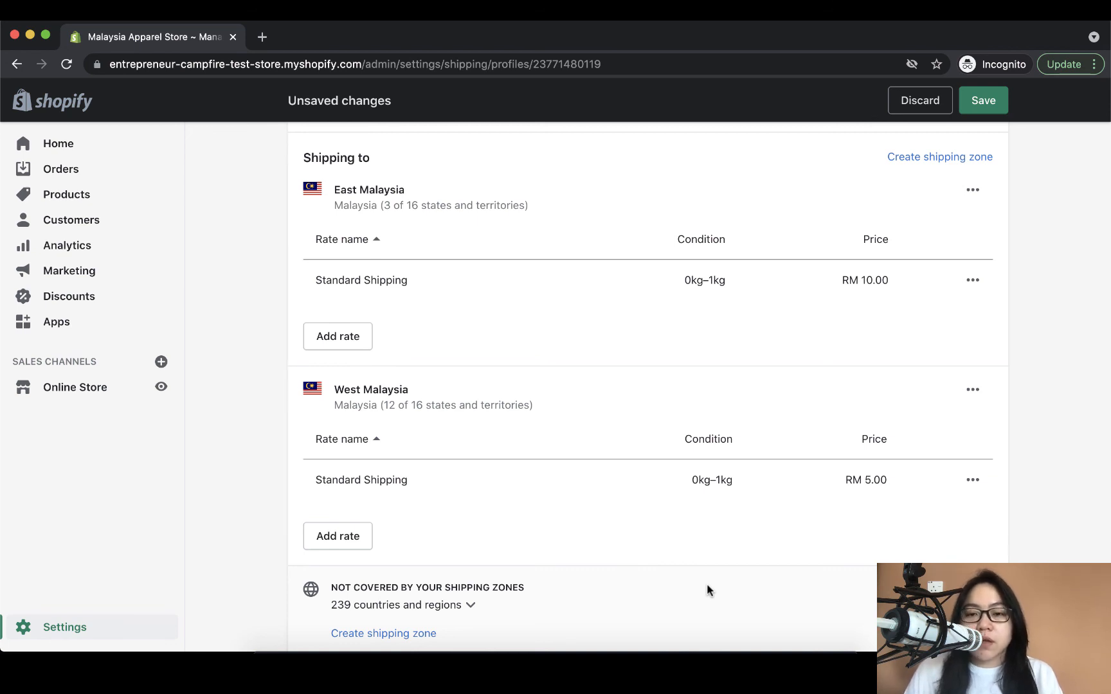
scroll(813, 485, "down", 1)
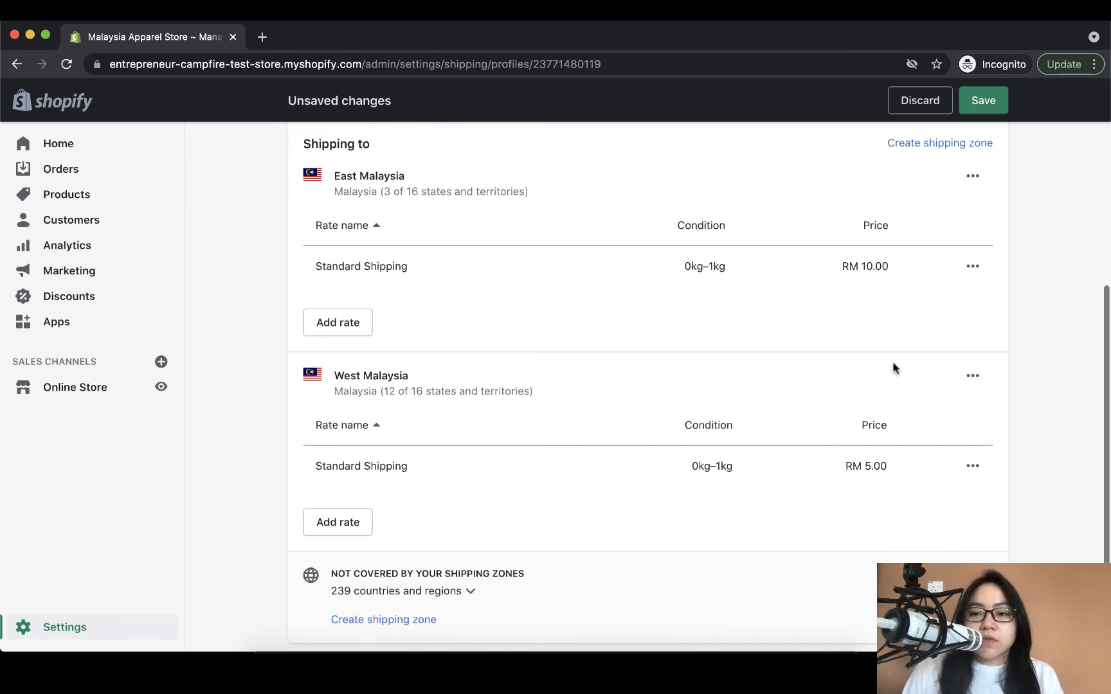
left_click(973, 113)
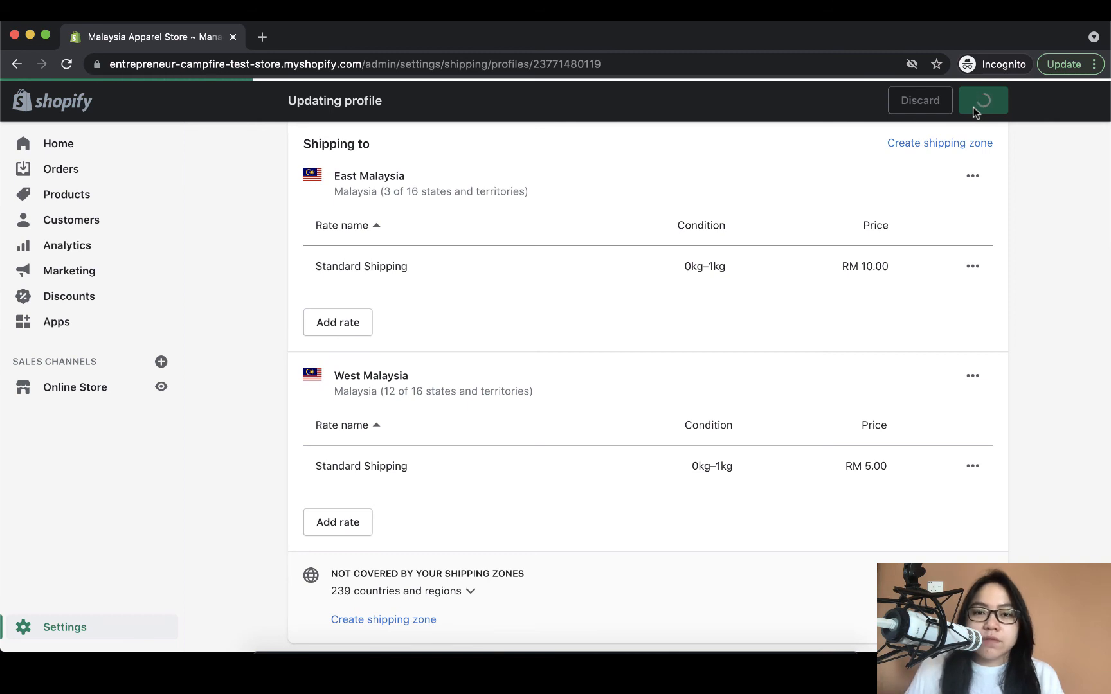